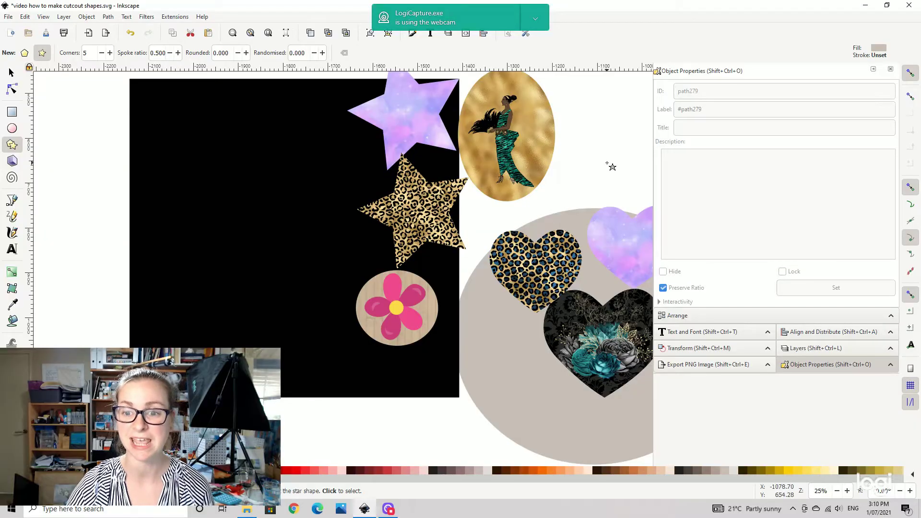
Step: Move the purple nebula heart off the large grey circle onto the blank canvas above and to its right
drag(613, 161, 462, 159)
drag(605, 265, 451, 251)
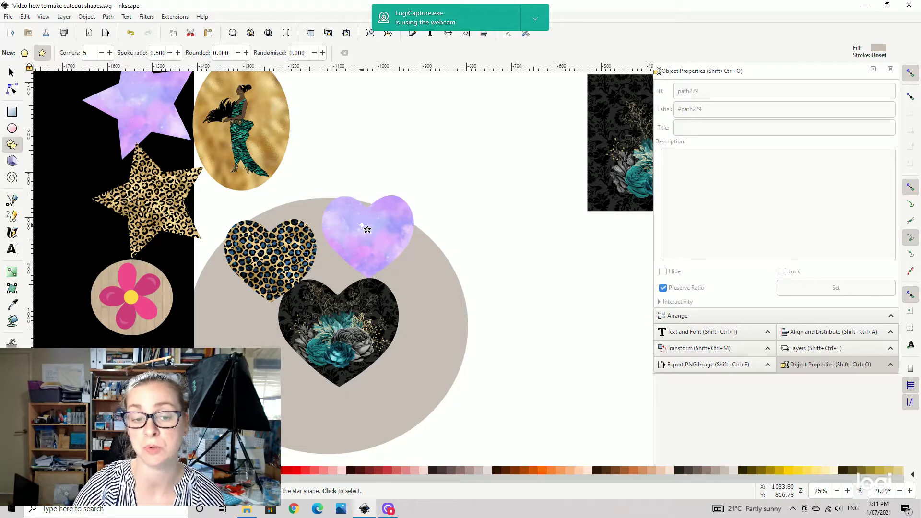
click(11, 72)
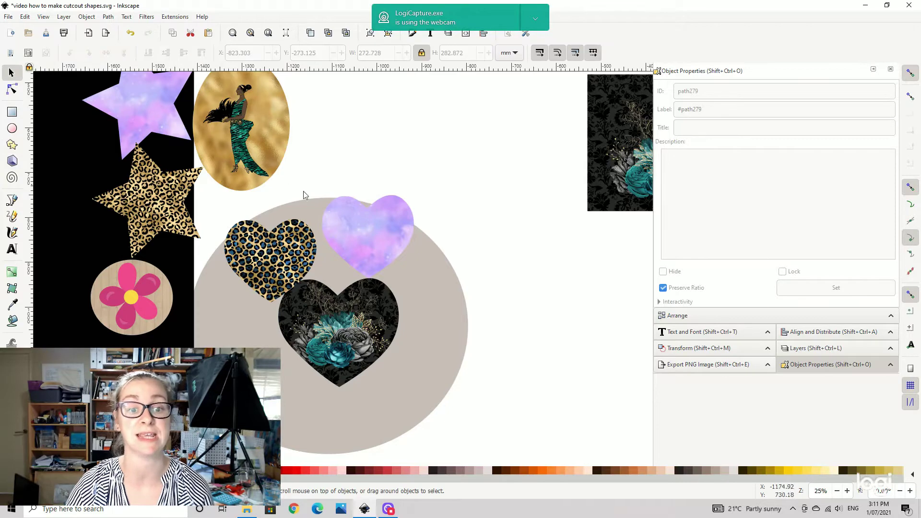
drag(379, 236, 465, 168)
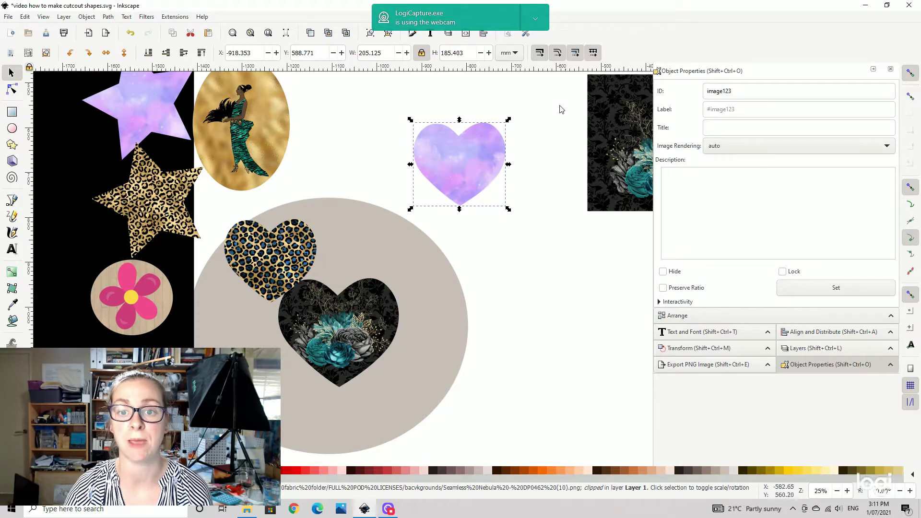
Step: Examine the pattern squares, plain shapes and finished cutouts laid out across the canvas
drag(560, 106, 505, 318)
drag(546, 167, 459, 280)
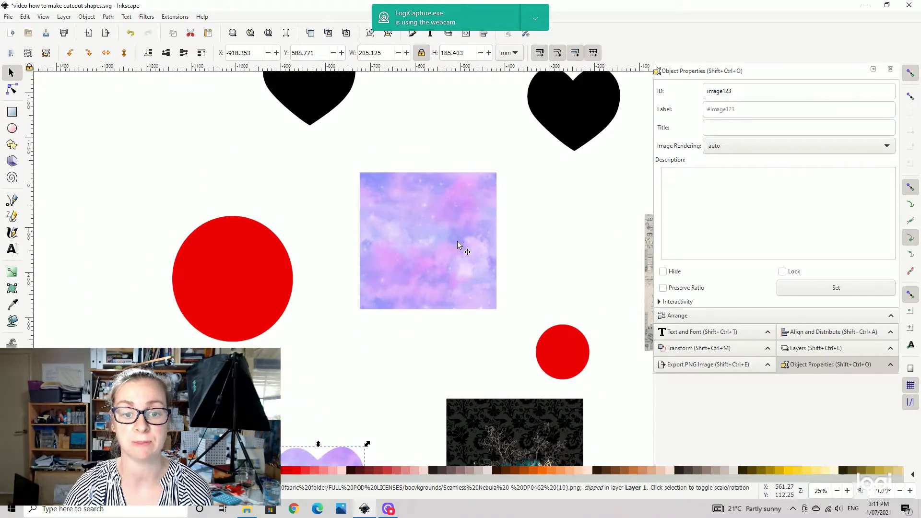
drag(425, 333, 516, 138)
click(499, 306)
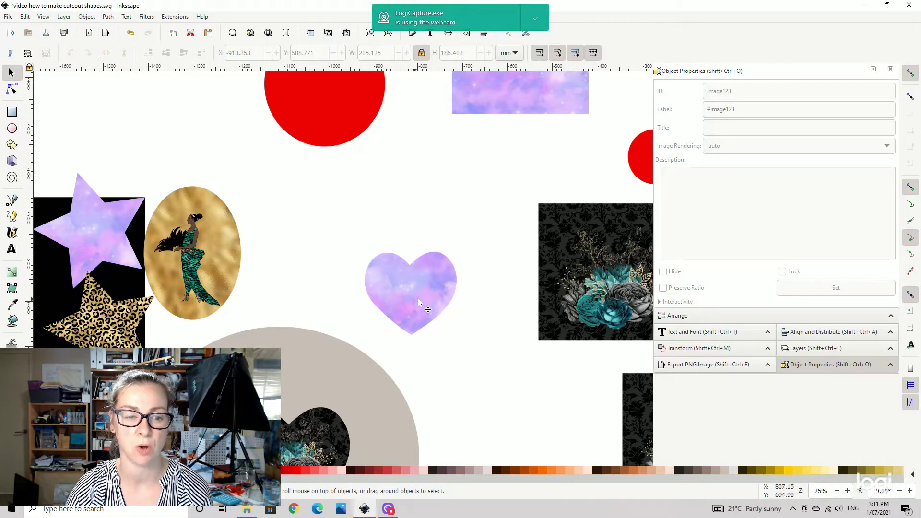
drag(484, 318, 313, 159)
drag(250, 272, 533, 225)
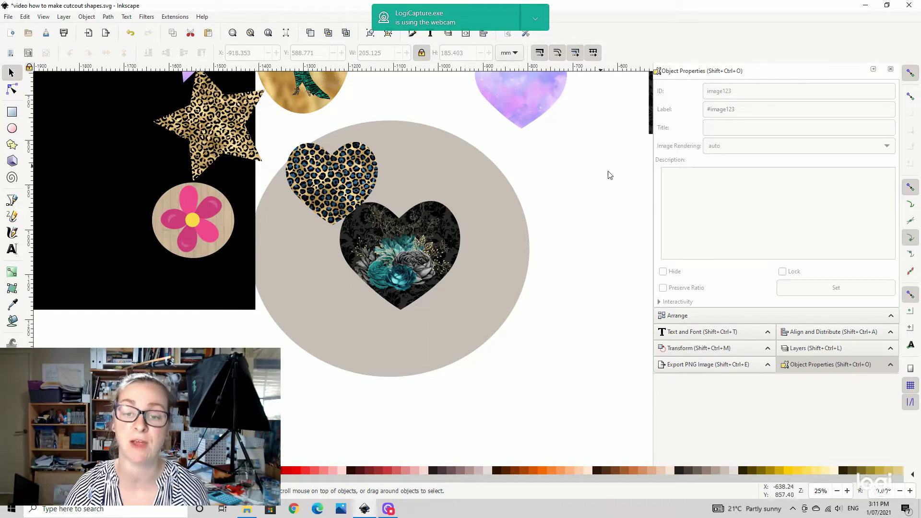
drag(404, 138, 524, 271)
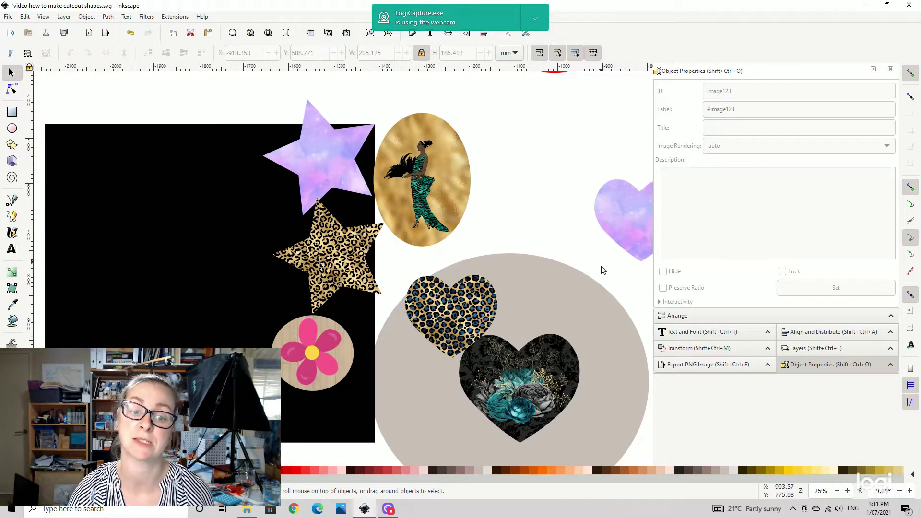
drag(576, 257, 309, 197)
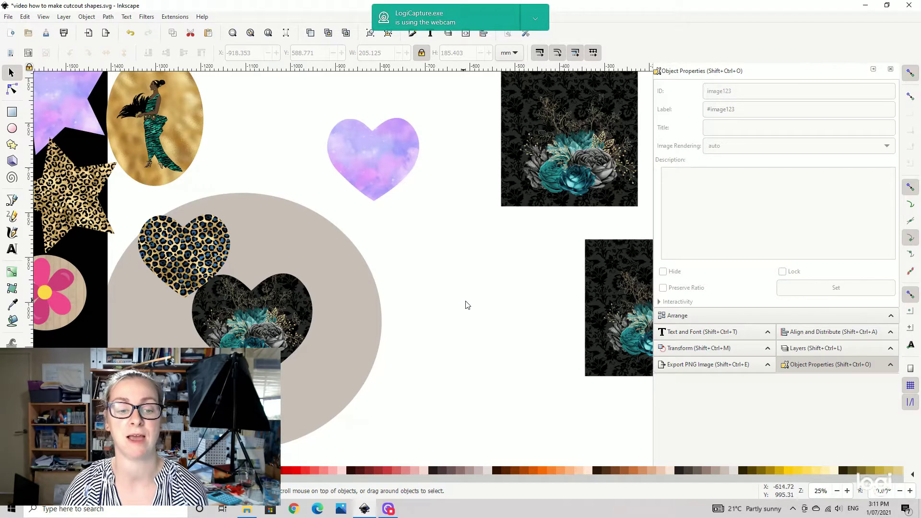
drag(456, 300, 364, 354)
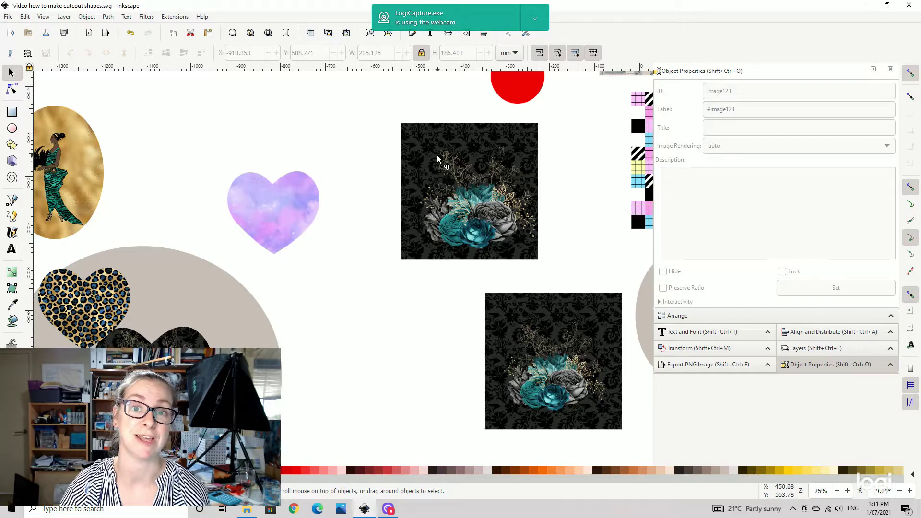
drag(495, 180, 433, 194)
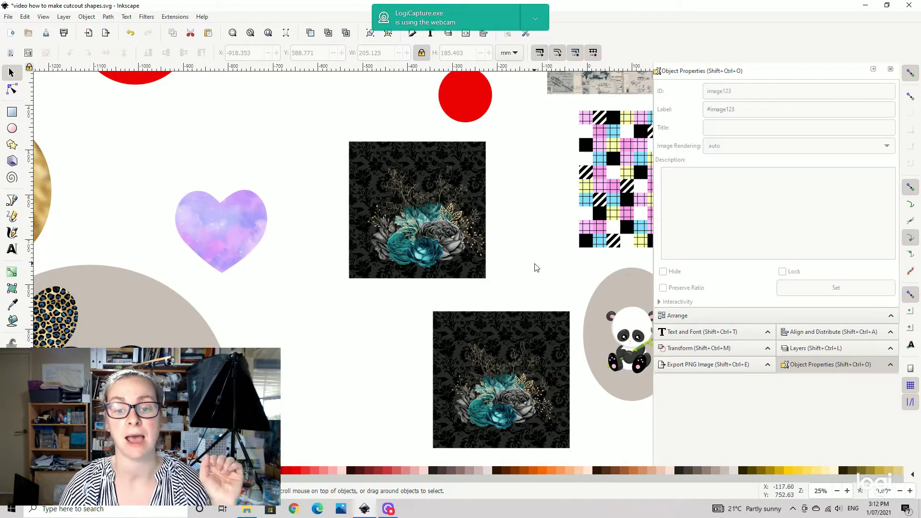
drag(571, 262, 408, 225)
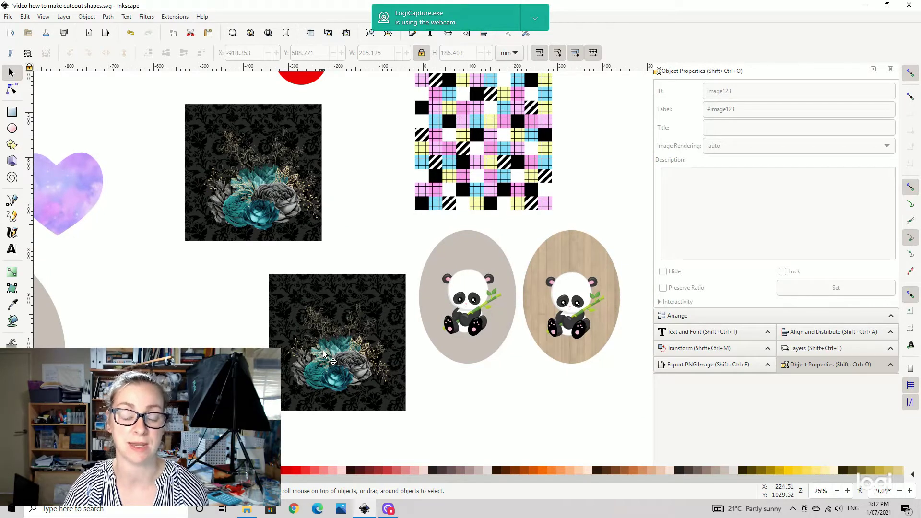
drag(302, 242, 624, 250)
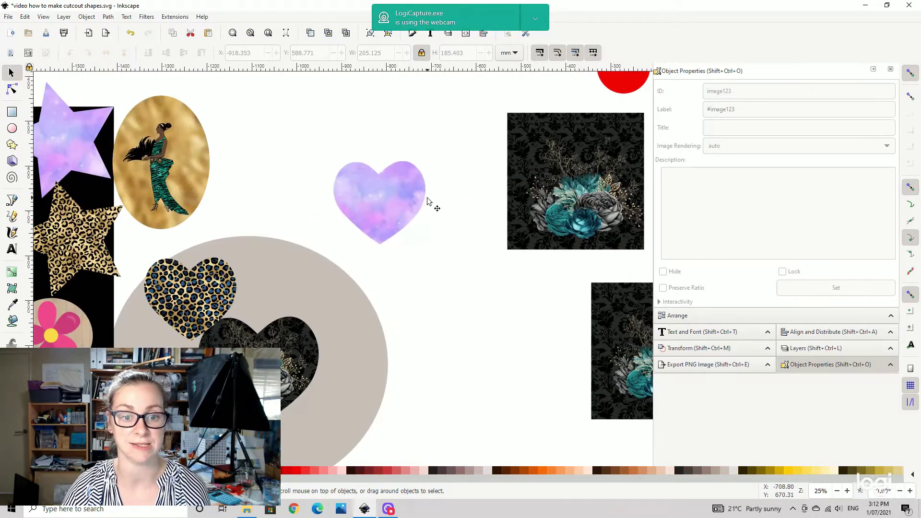
drag(470, 161, 252, 299)
drag(332, 162, 461, 326)
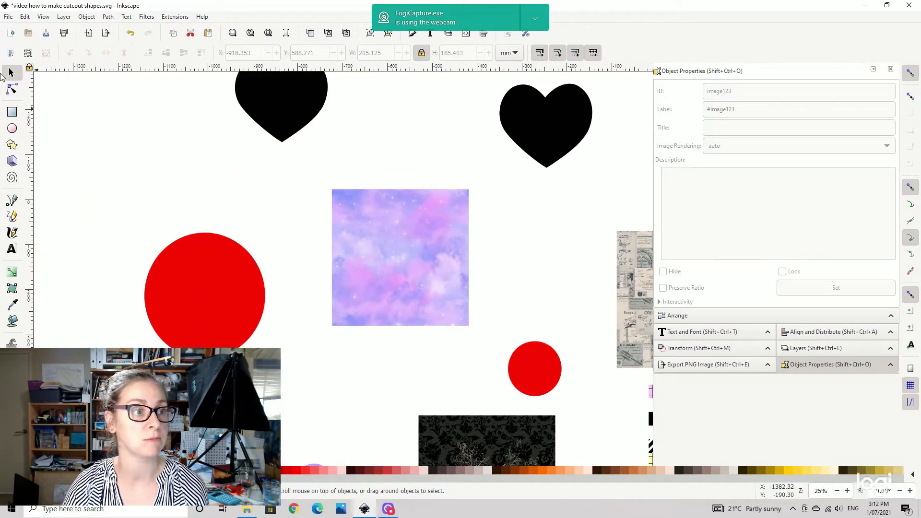
Step: Browse the importable images in the C Vintage Creepy Halloween Digital Paper folder within Digital curio from etsy POD, importing none
click(10, 18)
click(34, 137)
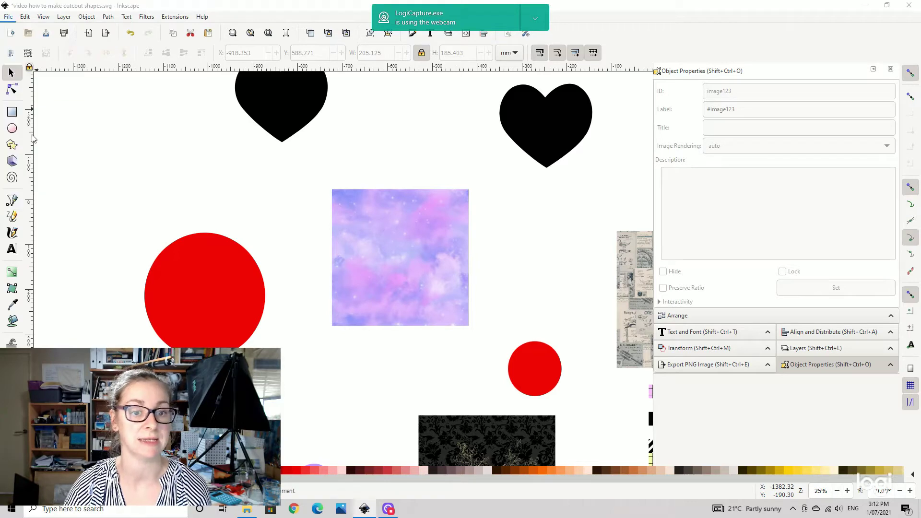
click(257, 60)
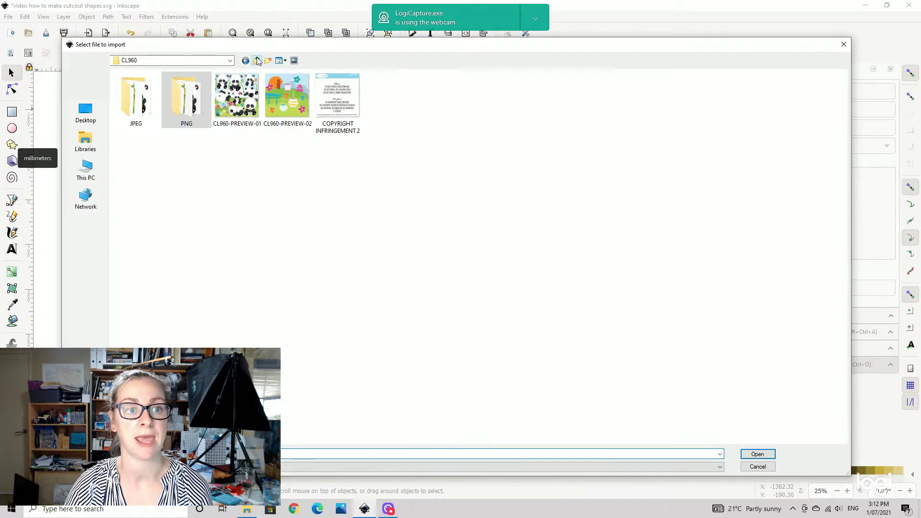
click(257, 60)
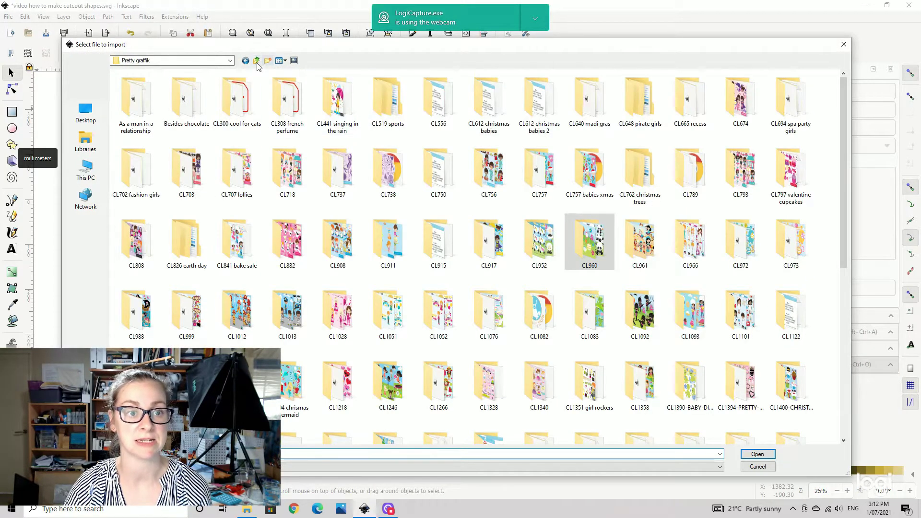
click(257, 61)
double_click(288, 175)
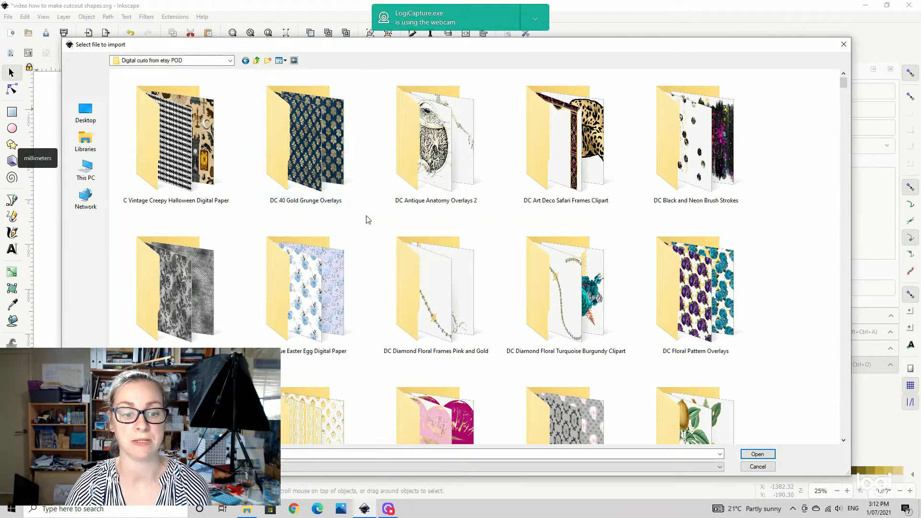
double_click(229, 181)
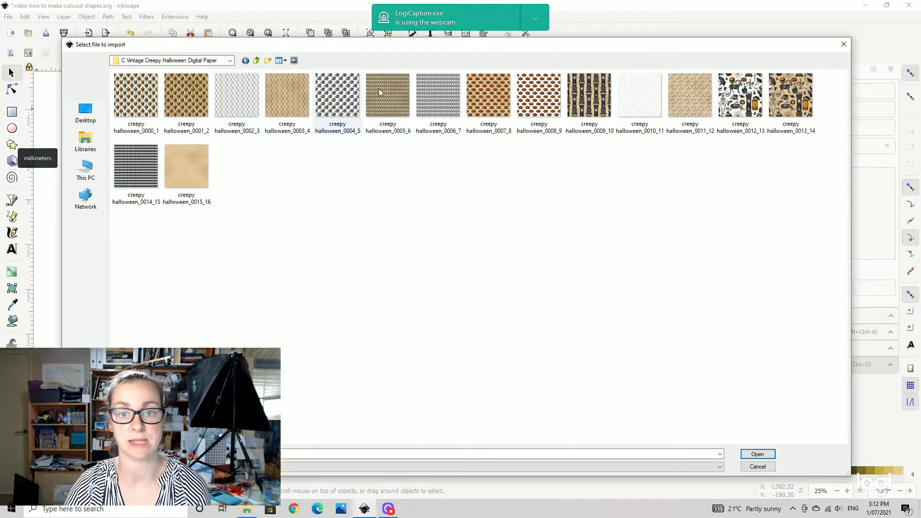
click(845, 44)
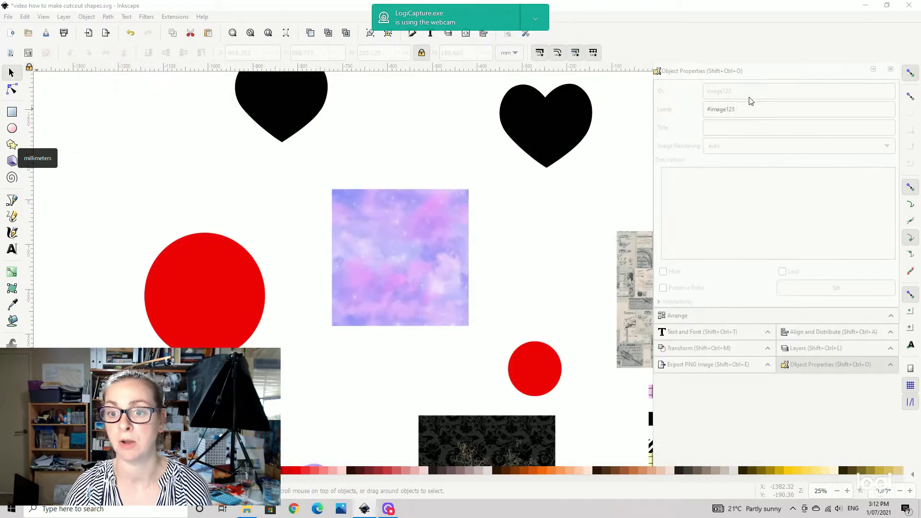
Step: Draw a five-pointed star about 275 by 285 mm and position it over the purple nebula square
click(12, 145)
drag(364, 226, 417, 270)
click(9, 76)
drag(366, 228, 405, 260)
click(530, 285)
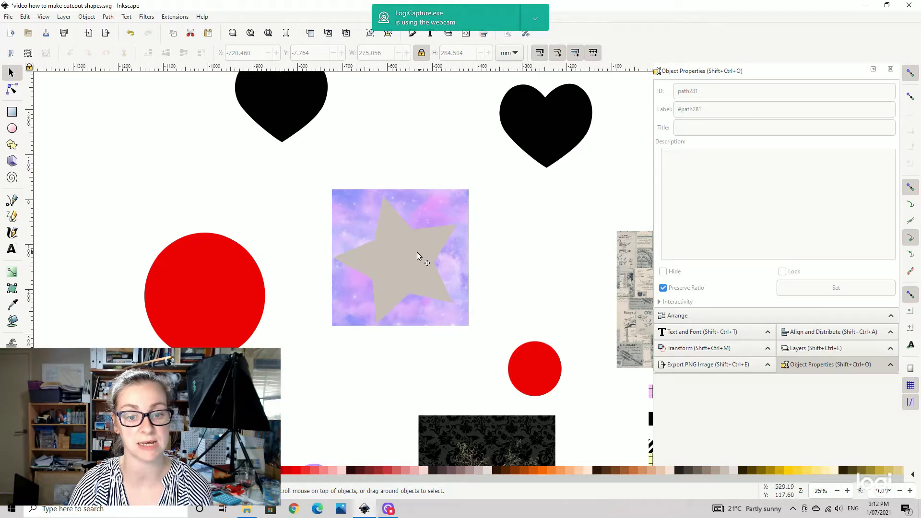
Step: Clip the purple nebula square to the star drawn over it and move the star cutout slightly upward
drag(290, 157, 526, 366)
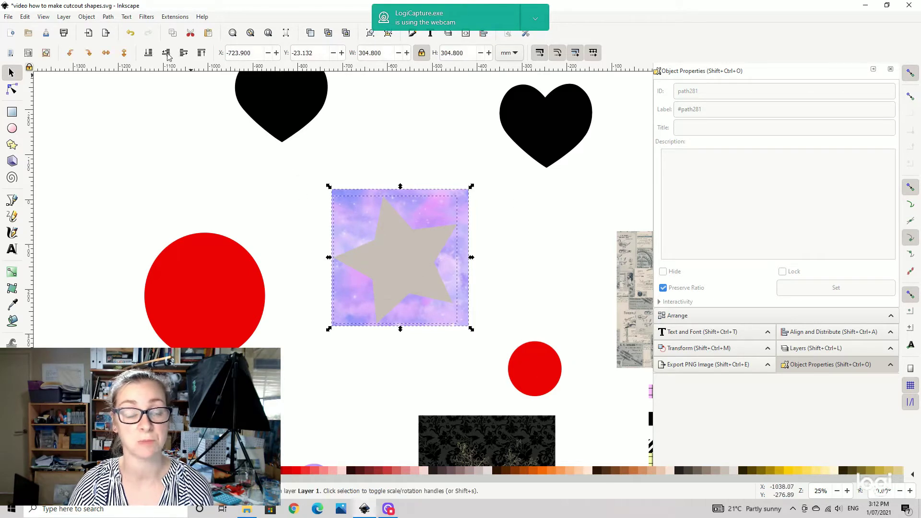
click(85, 19)
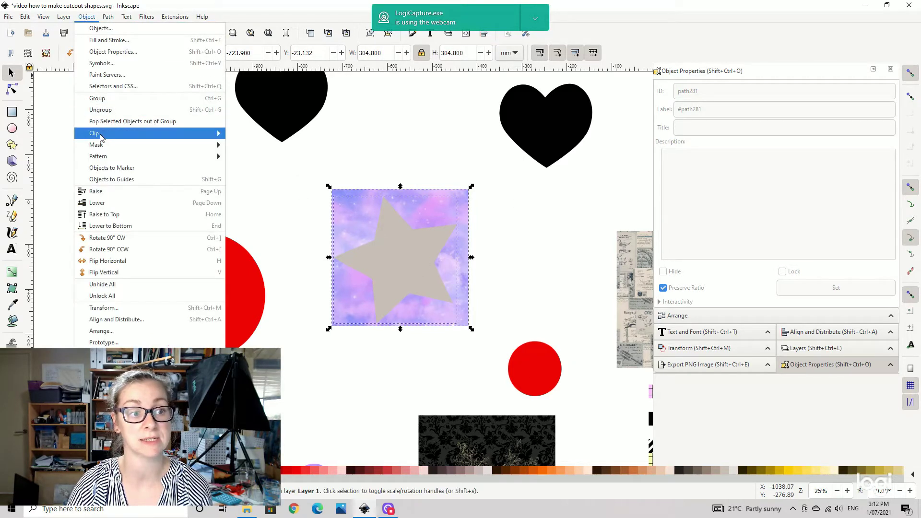
mouse_move(120, 126)
click(245, 134)
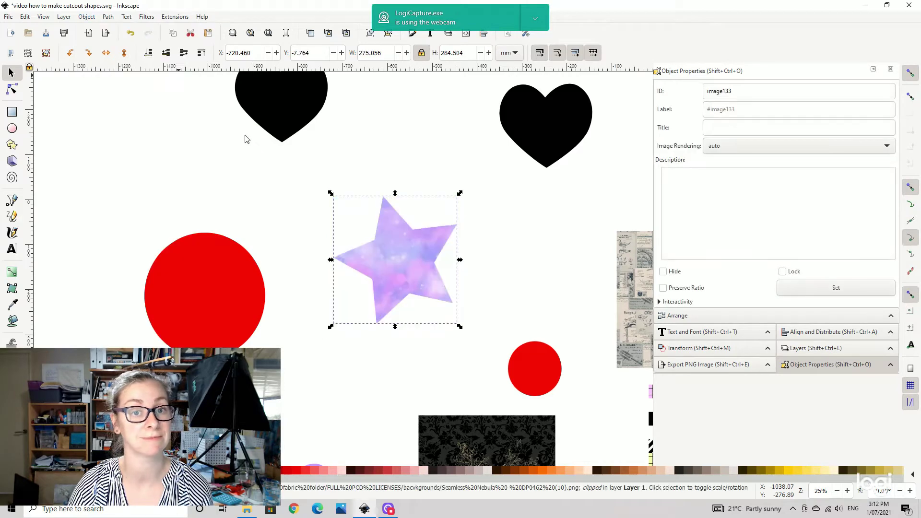
drag(413, 259, 406, 192)
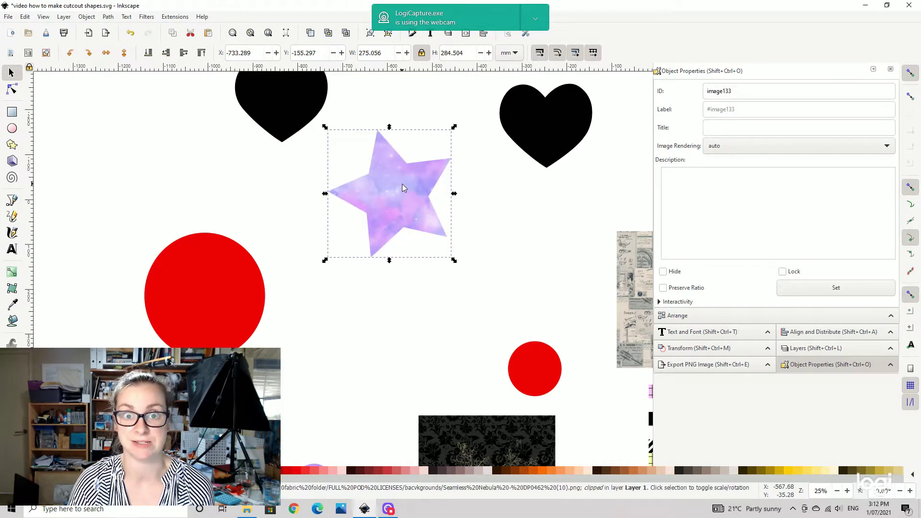
Step: Place the green star over the Halloween pattern square and clip the pattern to the star's shape
drag(583, 243, 304, 145)
drag(548, 203, 433, 331)
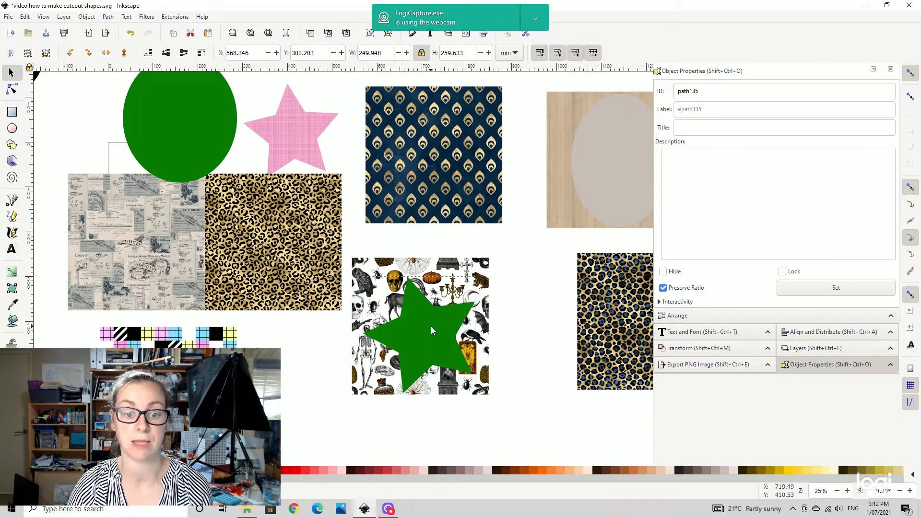
drag(517, 429, 331, 233)
click(87, 16)
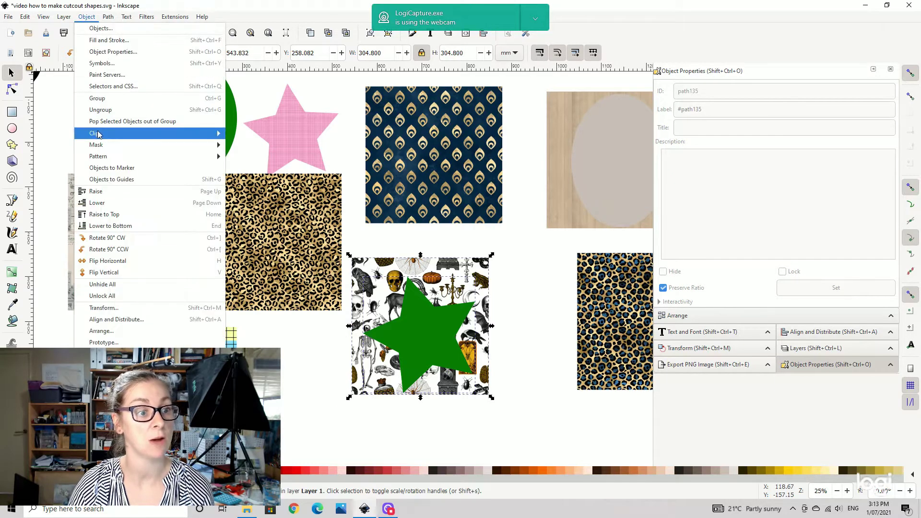
mouse_move(206, 136)
click(244, 134)
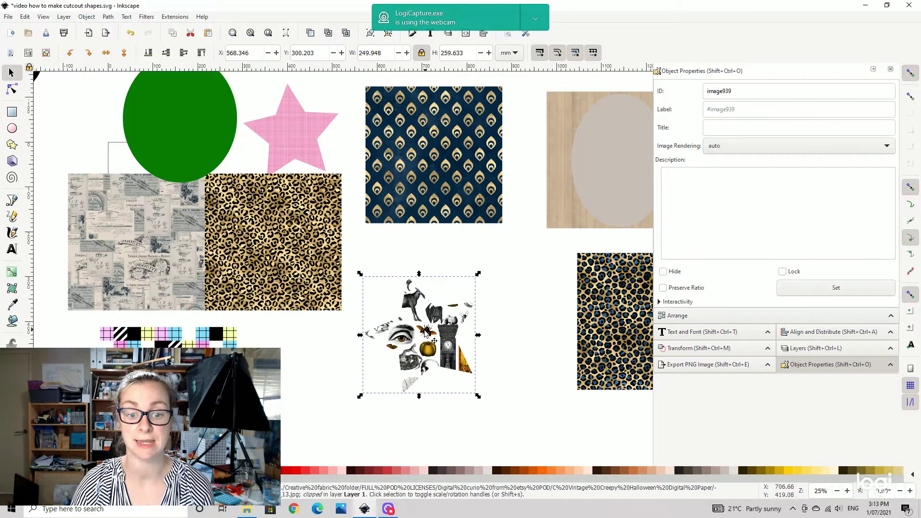
Step: Move the Halloween star cutout onto the green circle and raise it to the top
drag(426, 335, 183, 114)
click(201, 53)
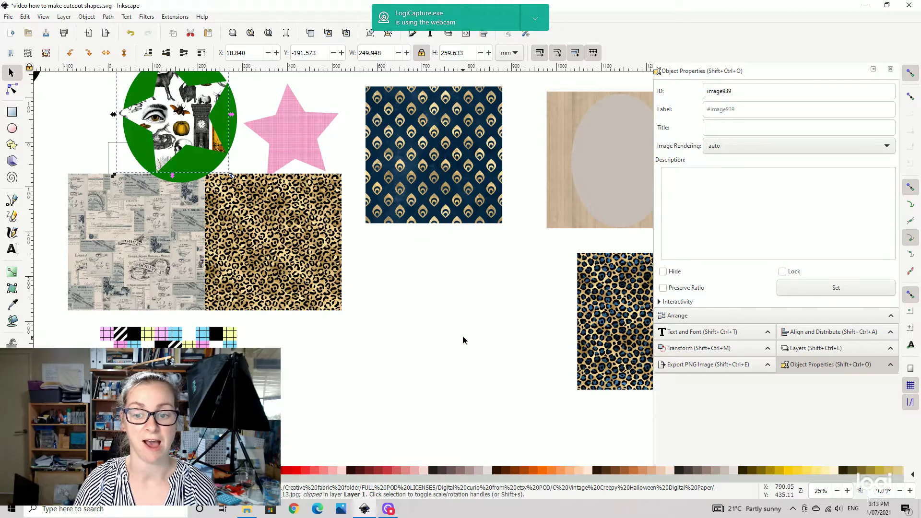
Step: Reposition the blue and gold leopard heart near the upper edge of the large grey circle, above the floral heart
drag(465, 340, 300, 254)
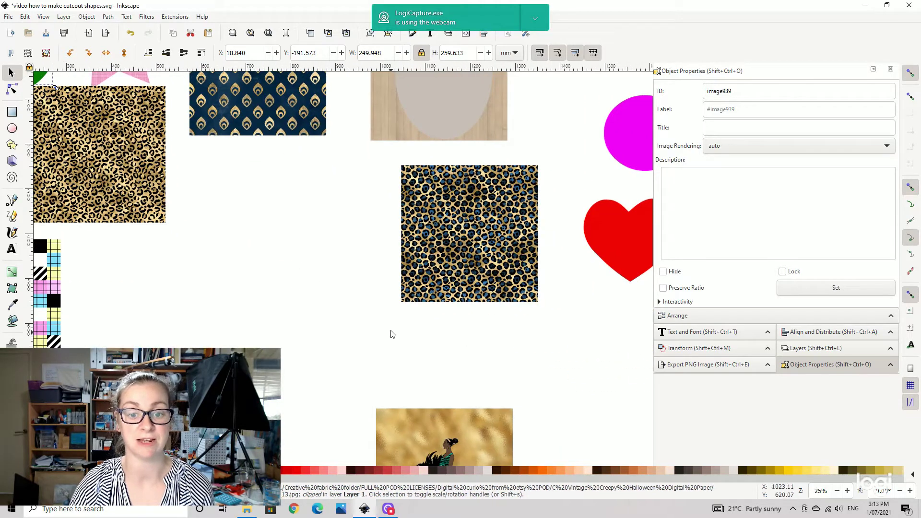
drag(120, 398, 312, 315)
mouse_move(145, 282)
mouse_down()
mouse_move(394, 274)
mouse_move(468, 287)
mouse_up()
drag(298, 370, 495, 275)
drag(293, 276, 574, 226)
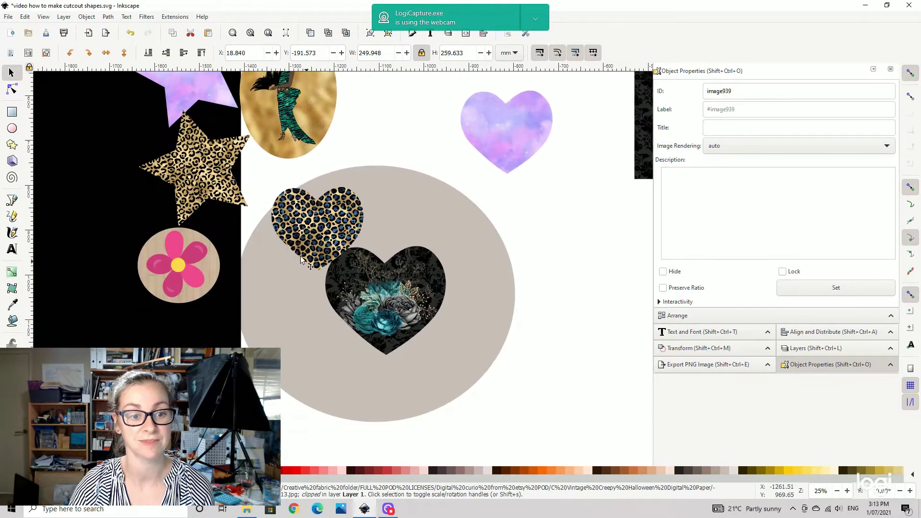
drag(339, 230, 478, 245)
drag(490, 210, 505, 214)
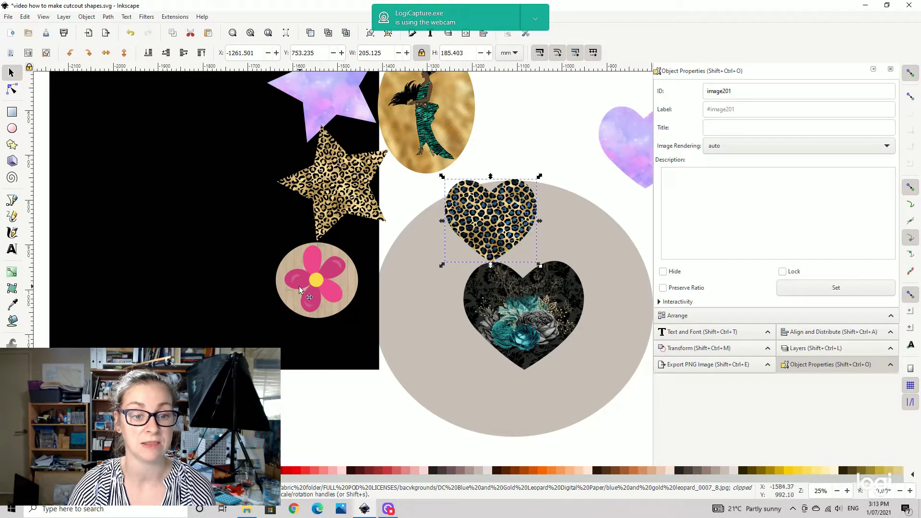
Step: Move the grey ellipse off the panda on the wood-grain square, placing it beside the gold leopard square
scroll(607, 220, right, 10)
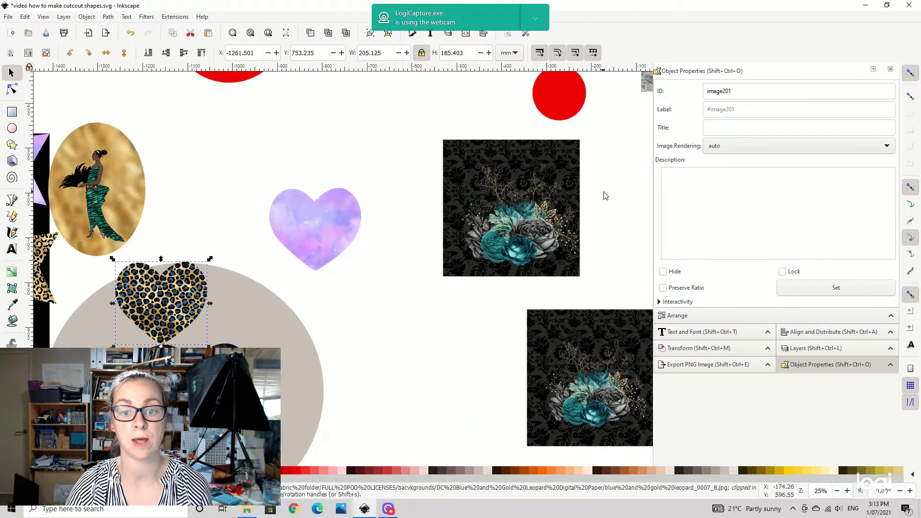
scroll(470, 251, right, 4)
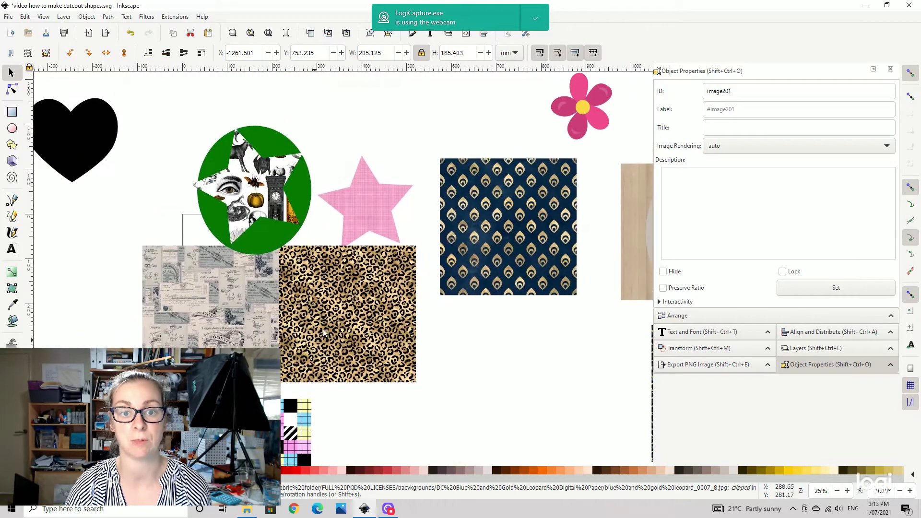
scroll(385, 202, right, 3)
scroll(385, 202, right, 3)
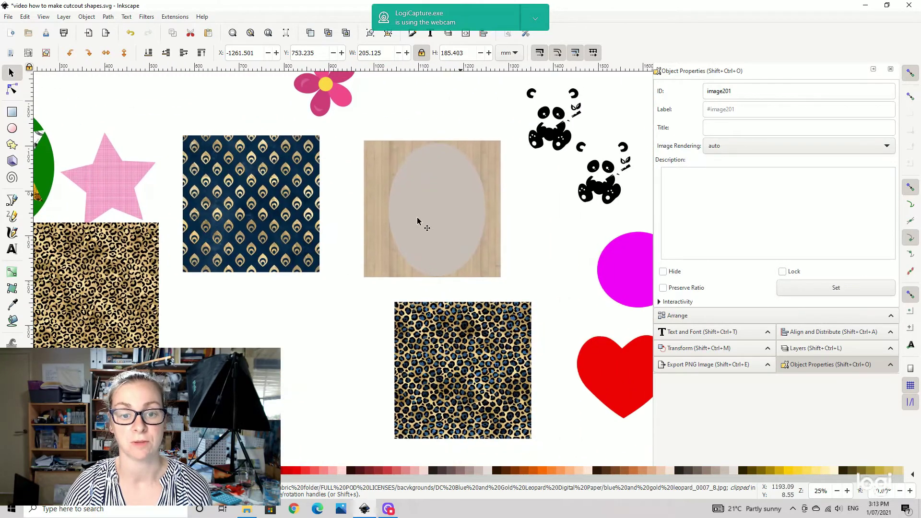
drag(417, 220, 204, 283)
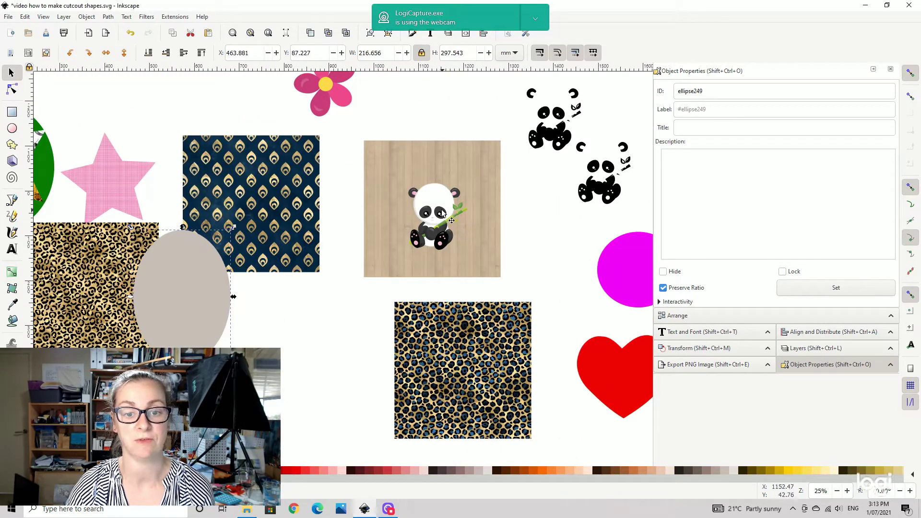
Step: Move the panda off the wood-grain square and place the pink flower at the square's centre instead
drag(442, 212, 616, 213)
drag(324, 87, 433, 221)
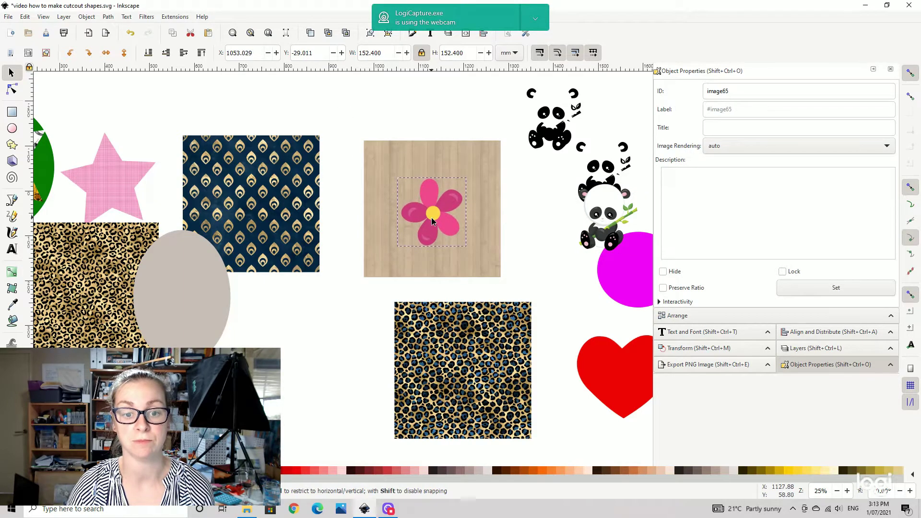
click(557, 282)
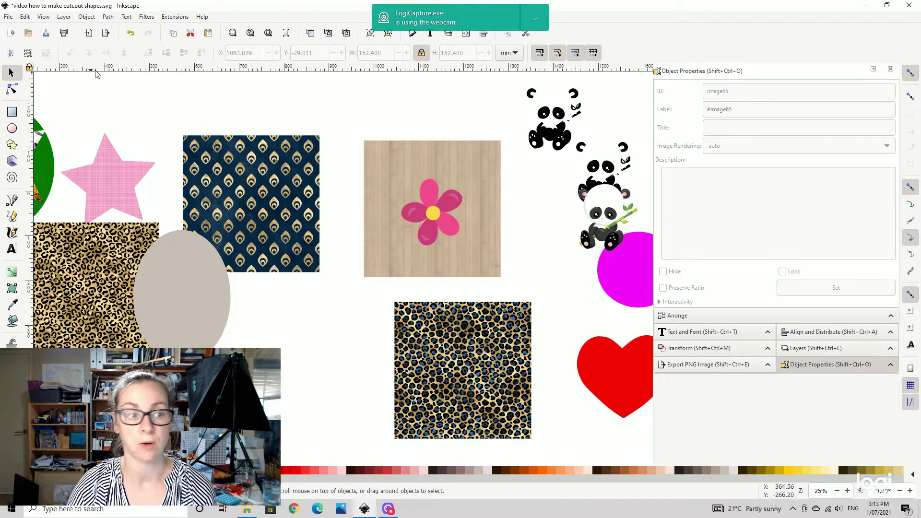
Step: Draw a grey circle about 245 by 243 mm over the flower and centre it on the wood-grain square
click(12, 128)
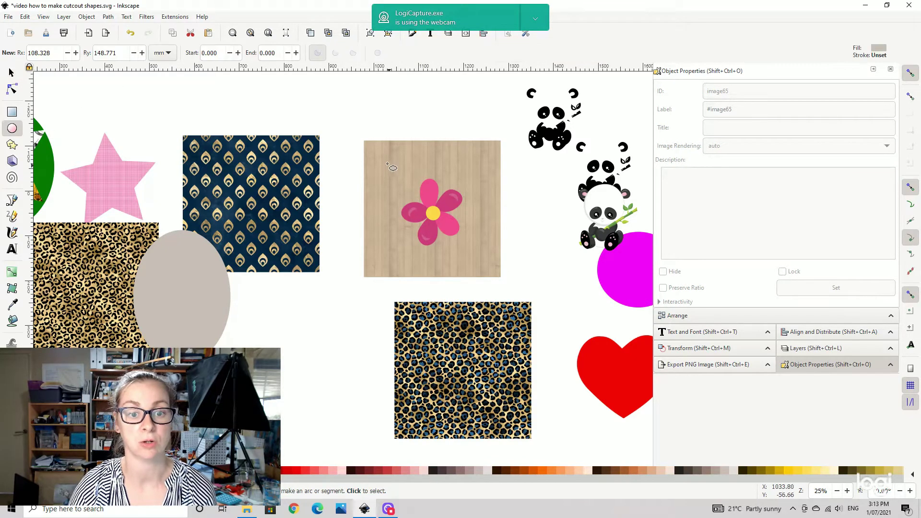
drag(388, 165, 495, 270)
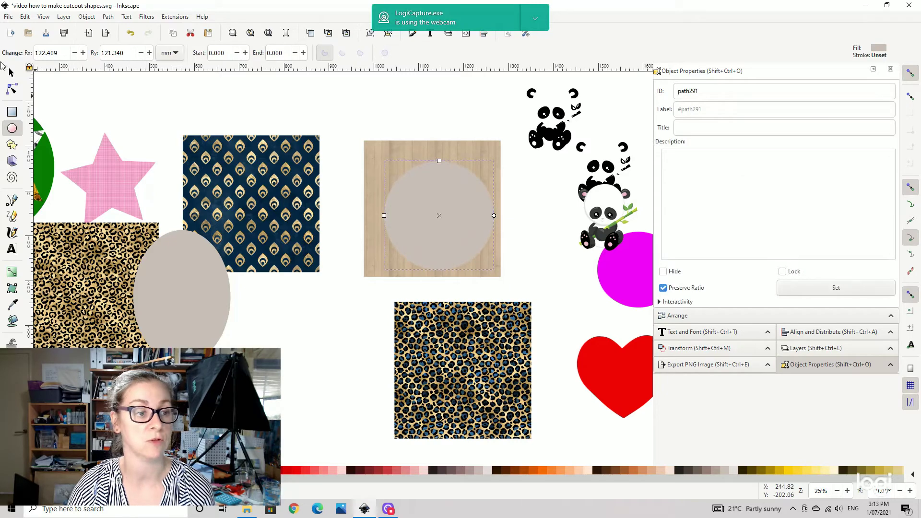
click(12, 75)
drag(435, 210, 425, 203)
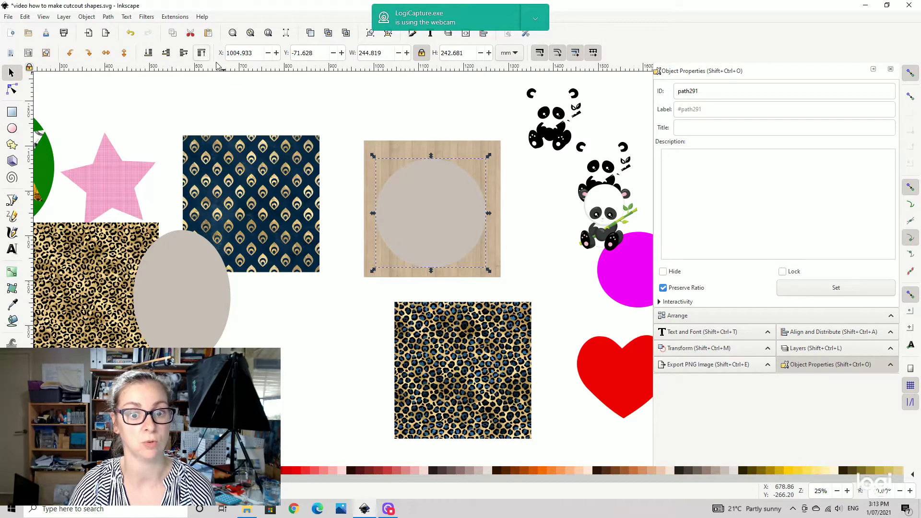
drag(427, 197, 433, 202)
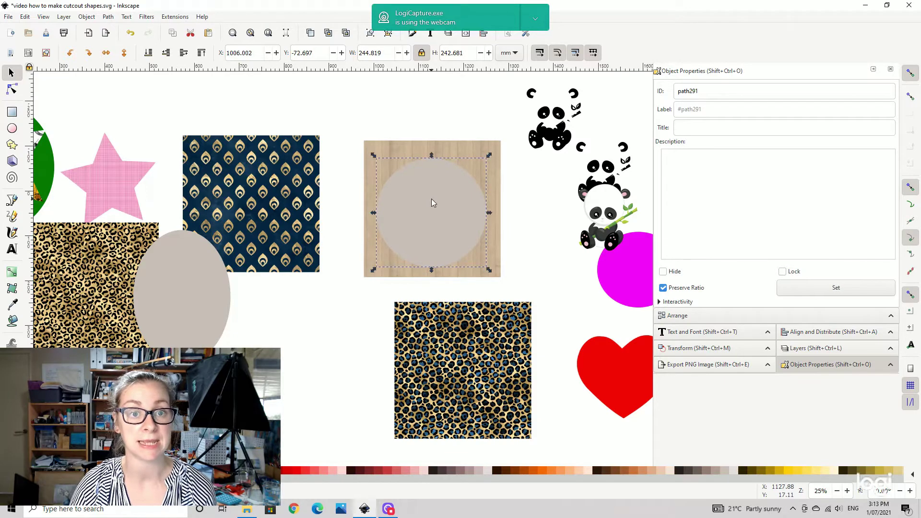
mouse_move(433, 189)
mouse_down()
mouse_move(468, 195)
mouse_move(428, 195)
mouse_up()
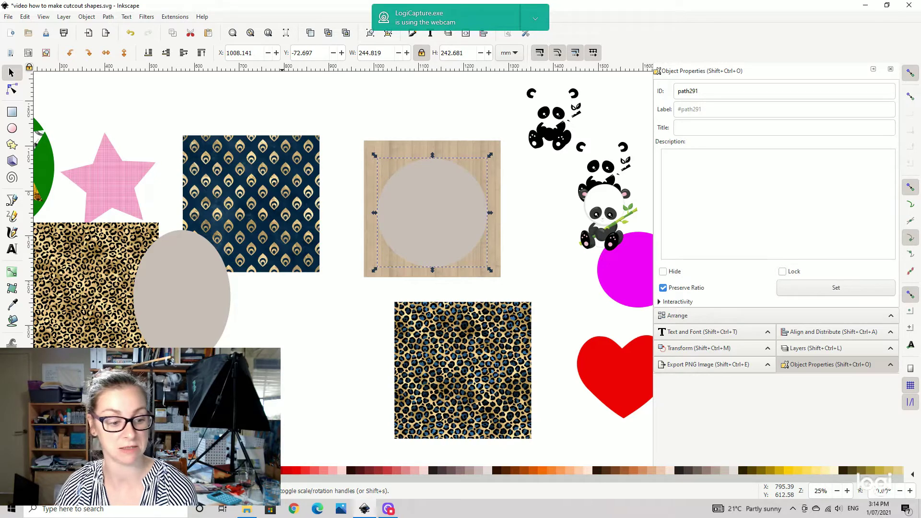
Step: Fade the grey circle temporarily to align it around the flower, and restore its full opacity
key(Return)
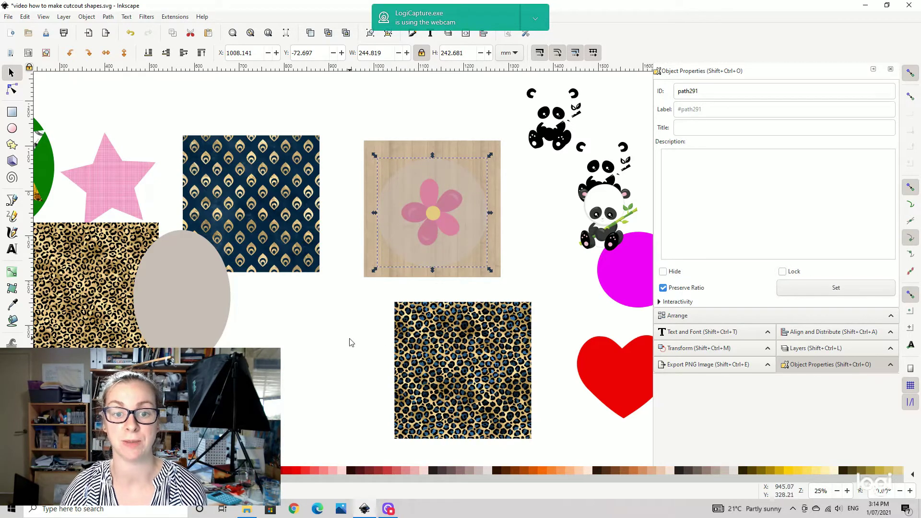
drag(473, 240, 475, 228)
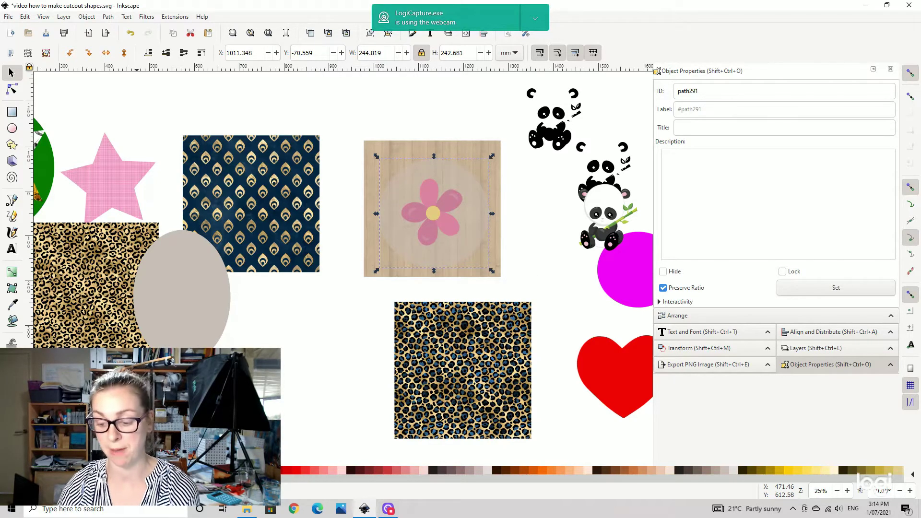
click(222, 430)
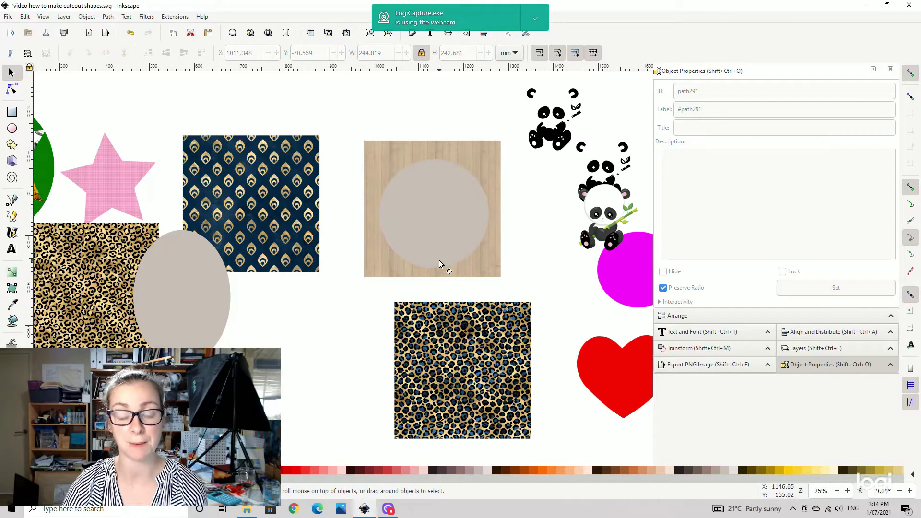
Step: Clip the wood-grain square and the flower together to the grey circle's shape
drag(331, 118, 543, 304)
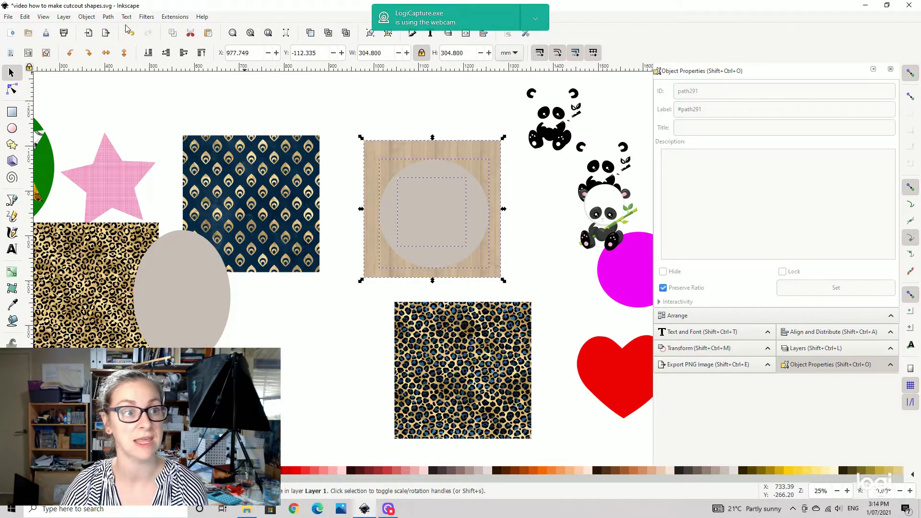
click(86, 17)
mouse_move(106, 136)
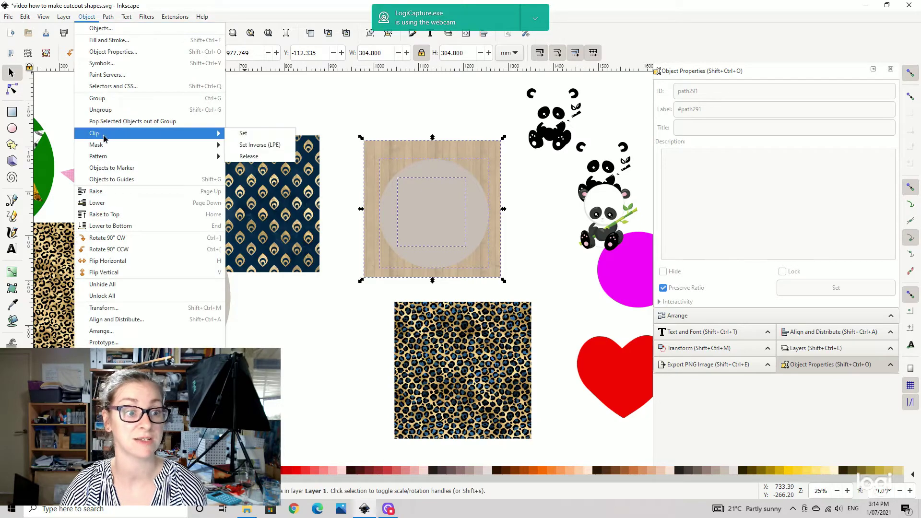
click(244, 135)
click(522, 266)
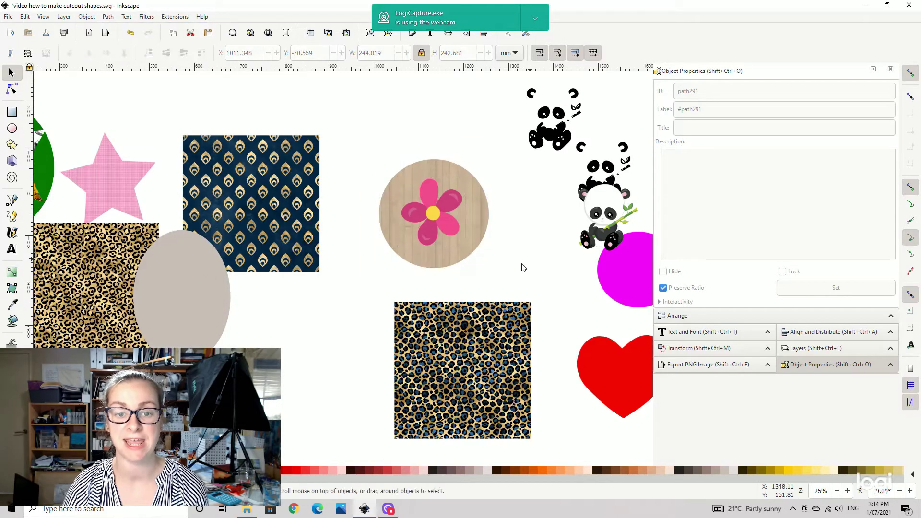
Step: Adjust the pink flower's position so it sits centred on the wood-grain circle
click(434, 212)
drag(436, 212, 439, 216)
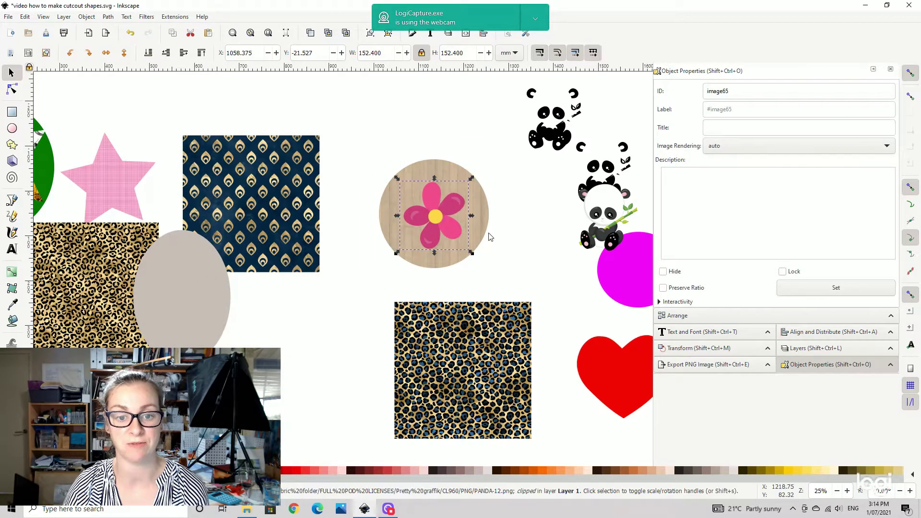
click(544, 253)
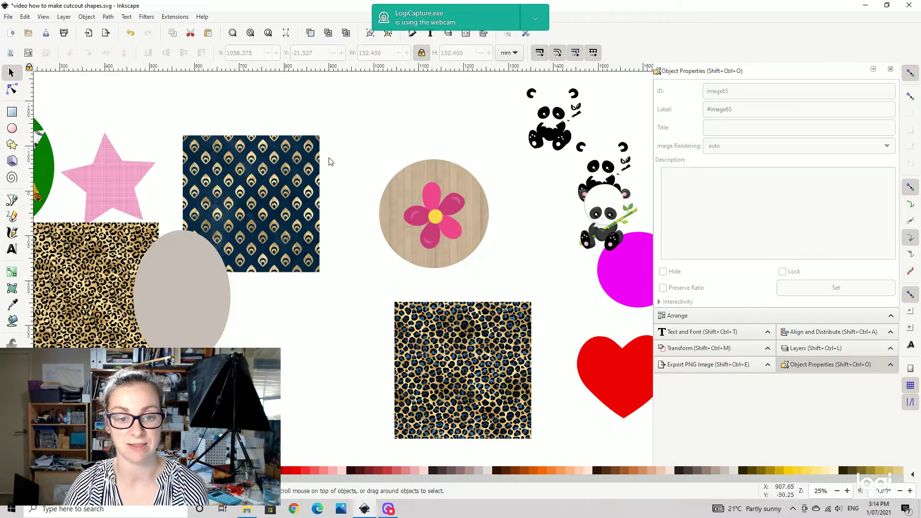
Step: Group the pink flower with the wood-grain circle
drag(332, 115, 543, 294)
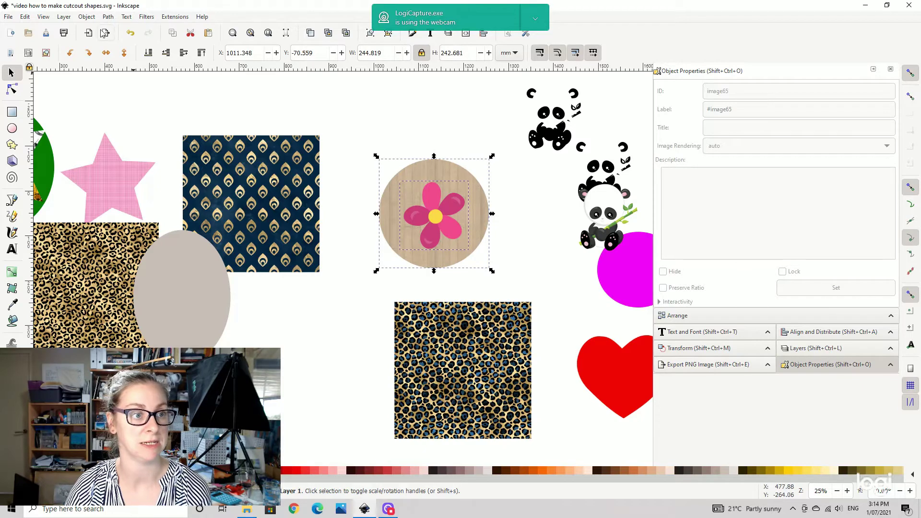
click(87, 17)
click(117, 104)
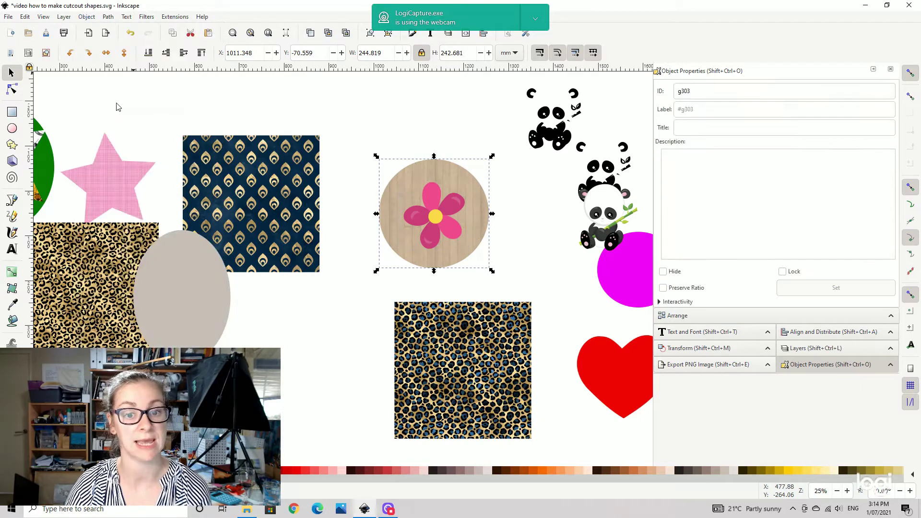
Step: Move the grouped flower circle out of the way, beside the newspaper and checkered pattern squares
drag(472, 191, 358, 312)
drag(367, 198, 519, 118)
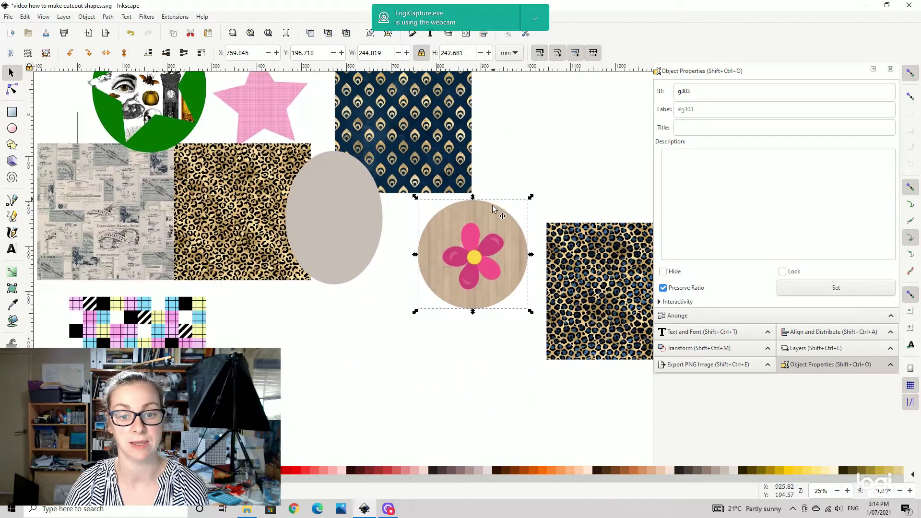
drag(495, 240, 103, 274)
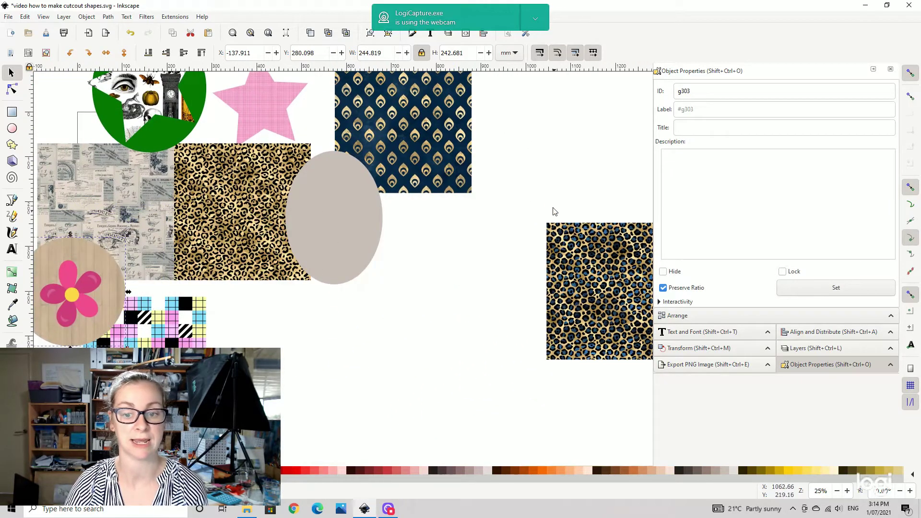
Step: Move the grey ellipse down between the wood-grain panda oval and the gold square with the woman figure
drag(555, 192, 414, 108)
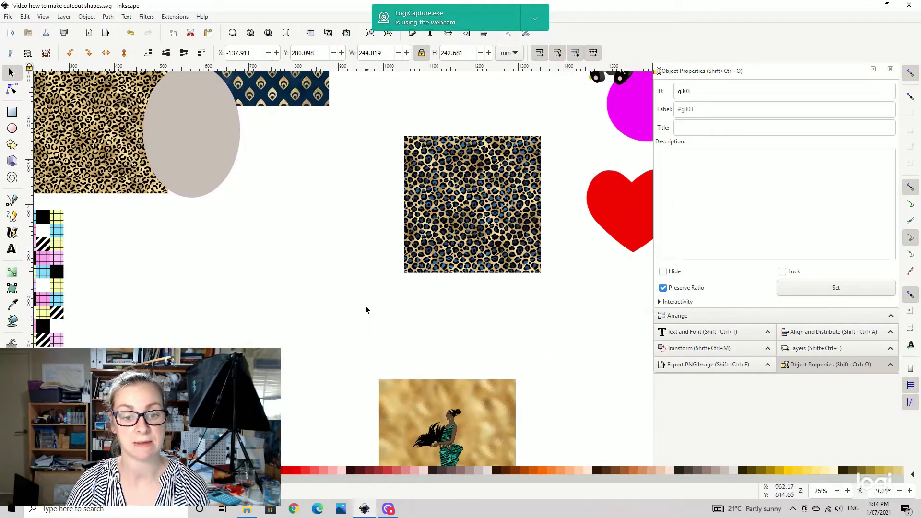
drag(366, 310, 336, 157)
drag(254, 106, 302, 257)
drag(510, 360, 499, 192)
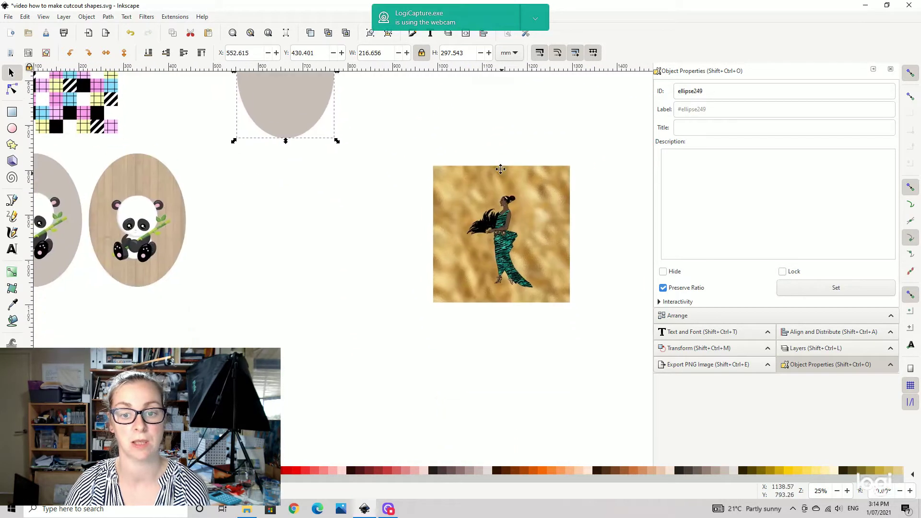
drag(301, 109, 332, 229)
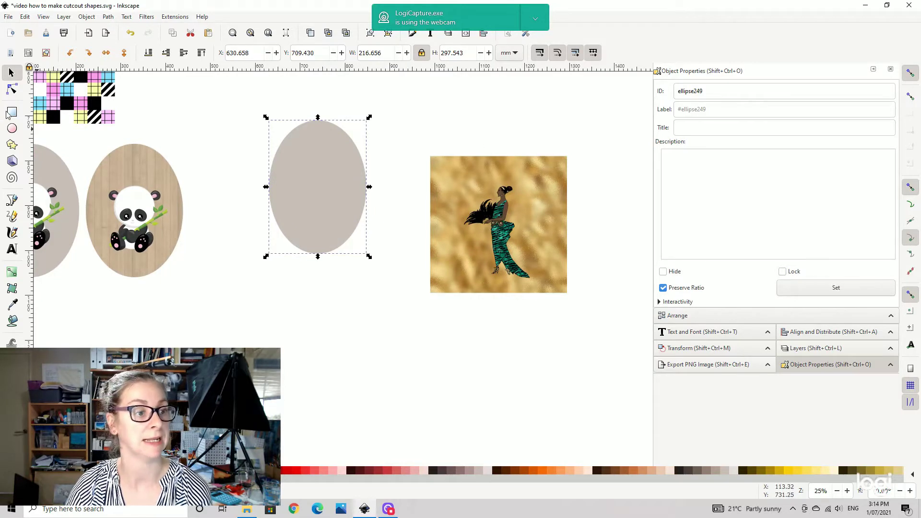
Step: Draw a grey ellipse about 195 by 279 mm over the woman figure on the gold square
click(12, 128)
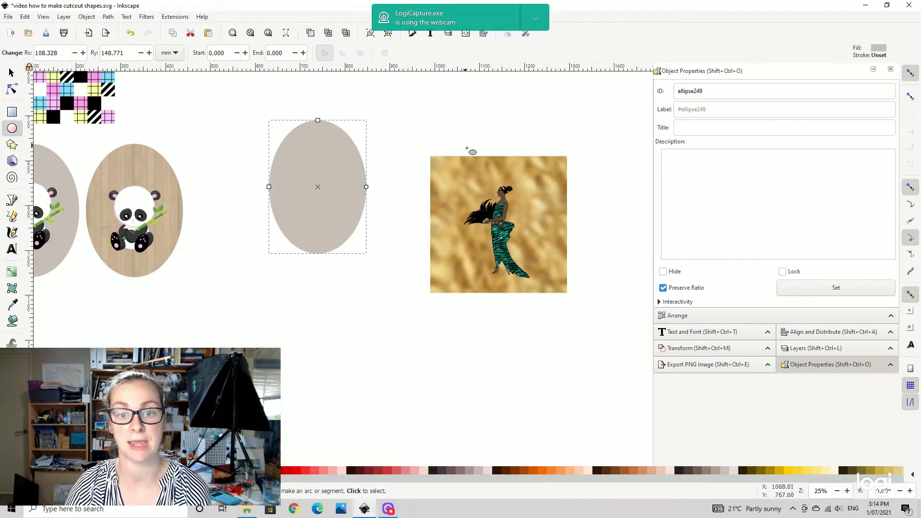
mouse_move(469, 170)
mouse_down()
mouse_move(499, 261)
mouse_move(556, 294)
mouse_up()
click(10, 72)
mouse_move(501, 228)
mouse_down()
mouse_move(486, 220)
mouse_move(490, 227)
mouse_up()
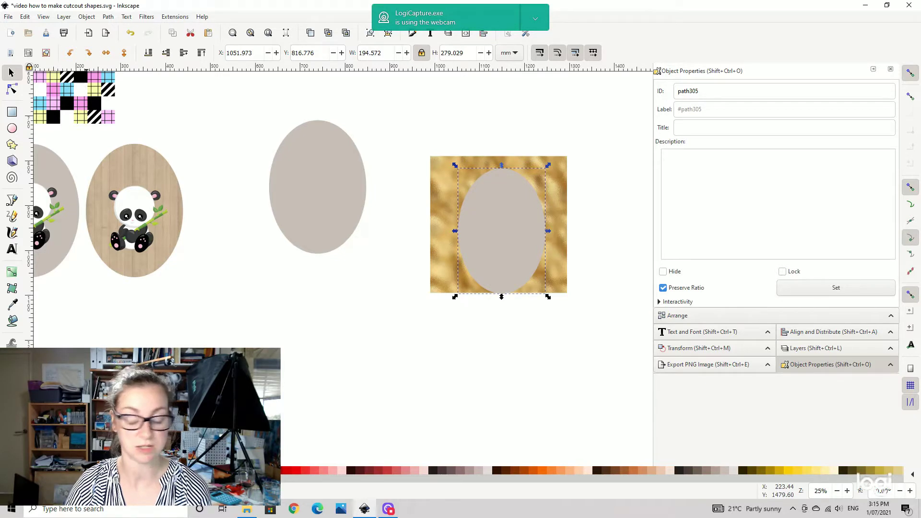
key(Return)
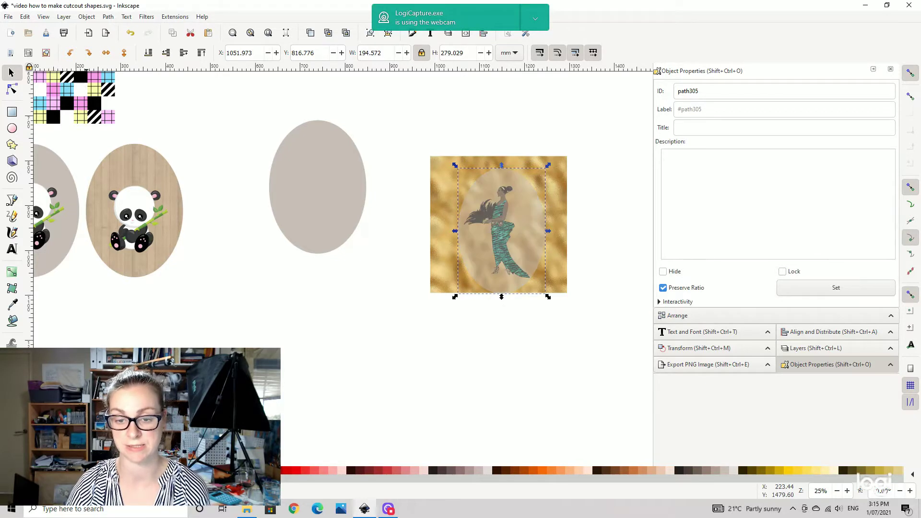
click(281, 464)
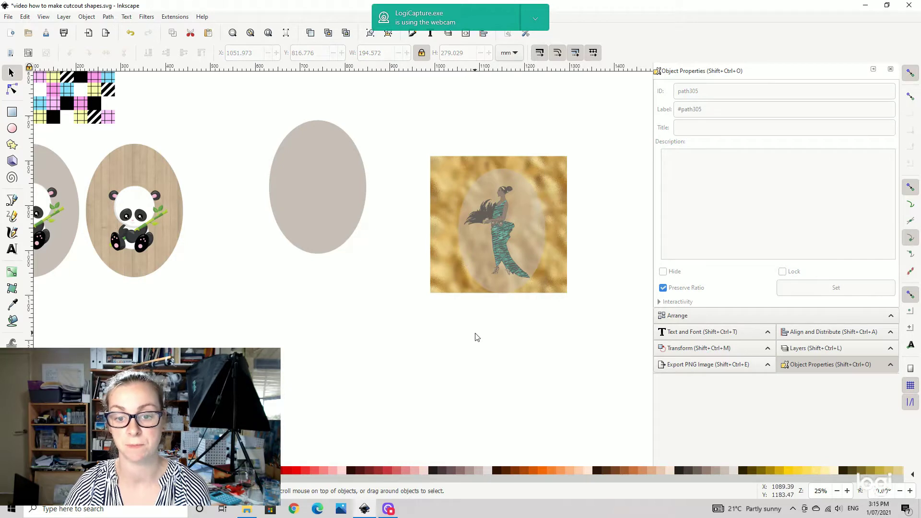
drag(501, 248, 504, 250)
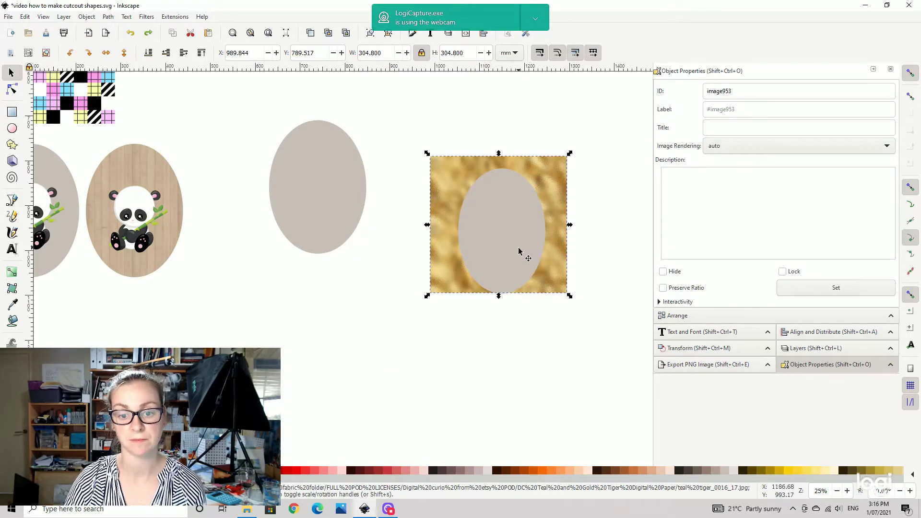
Step: Reposition the ellipse on the gold square, fade it, and nudge it left until it frames the woman figure
drag(519, 247, 523, 248)
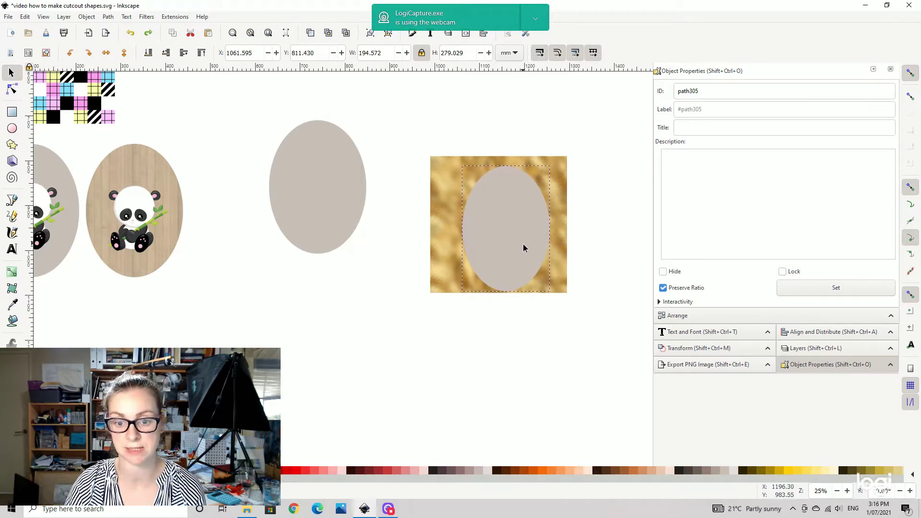
click(627, 245)
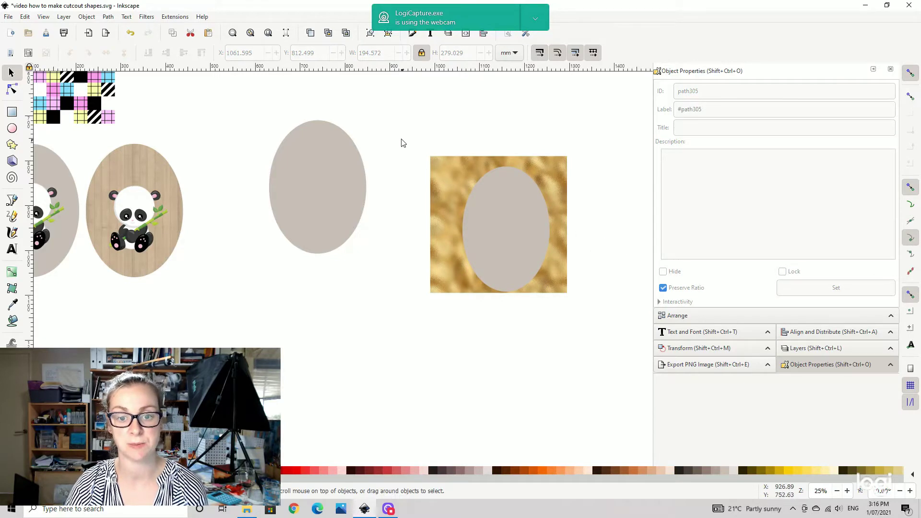
click(502, 233)
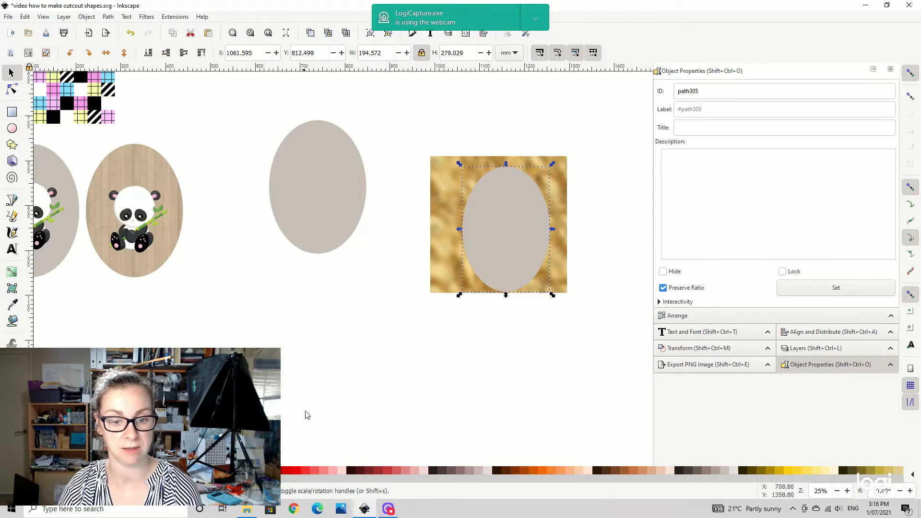
key(Return)
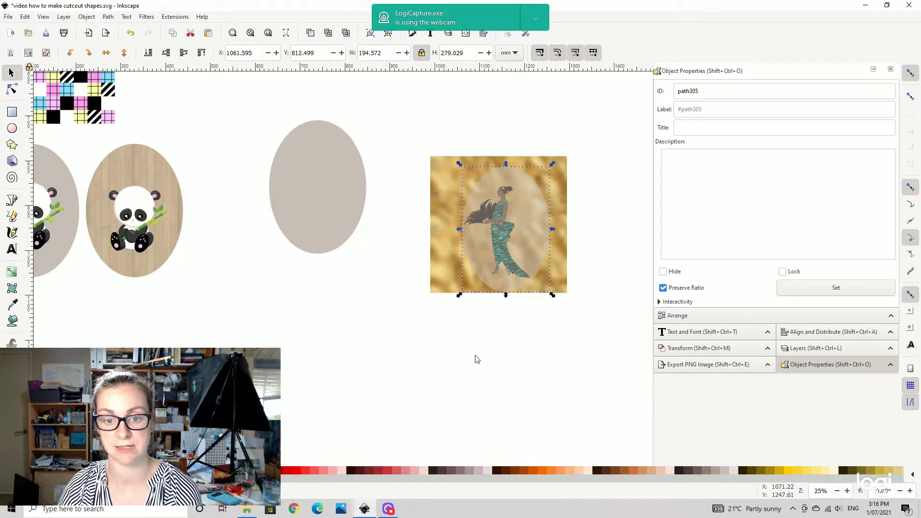
key(Left)
key(Left)
key(Left)
key(Left)
key(Left)
key(Left)
key(Left)
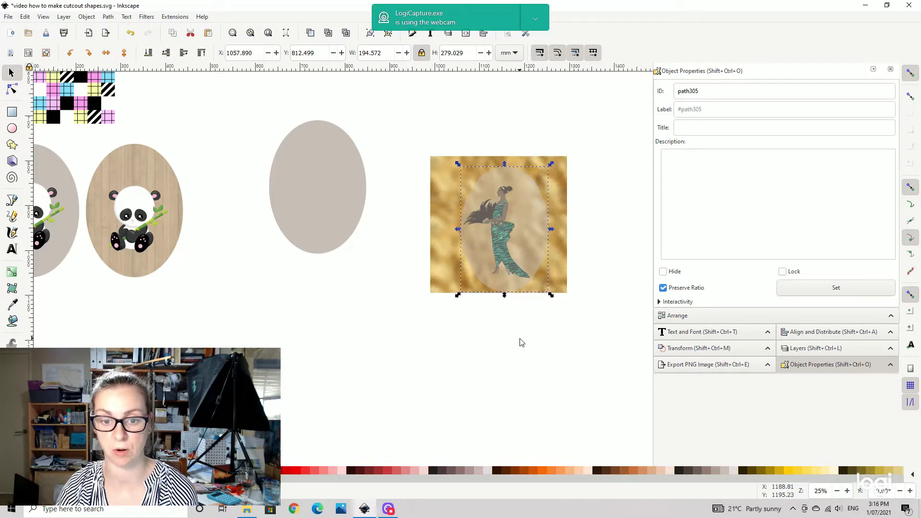
key(Left)
key(Left)
click(527, 360)
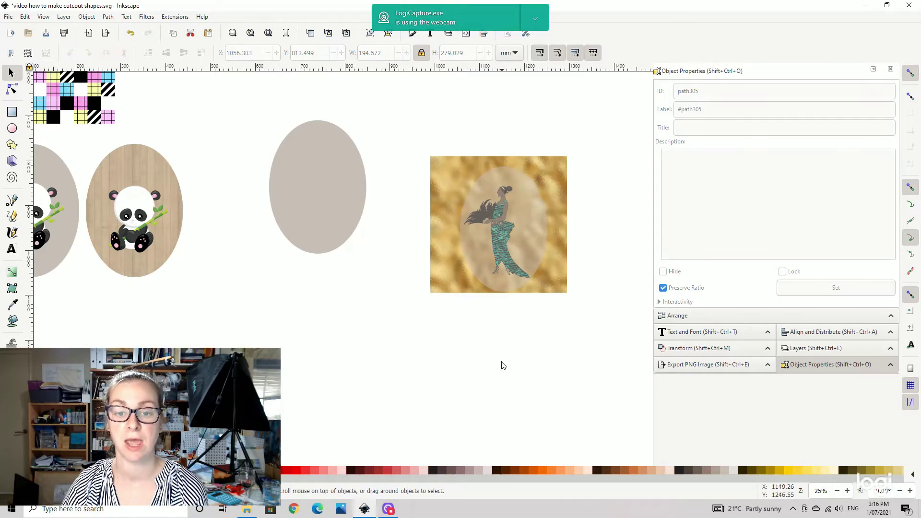
Step: Restore the faded ellipse to full opacity and clip the gold square and the woman figure to its shape
click(531, 210)
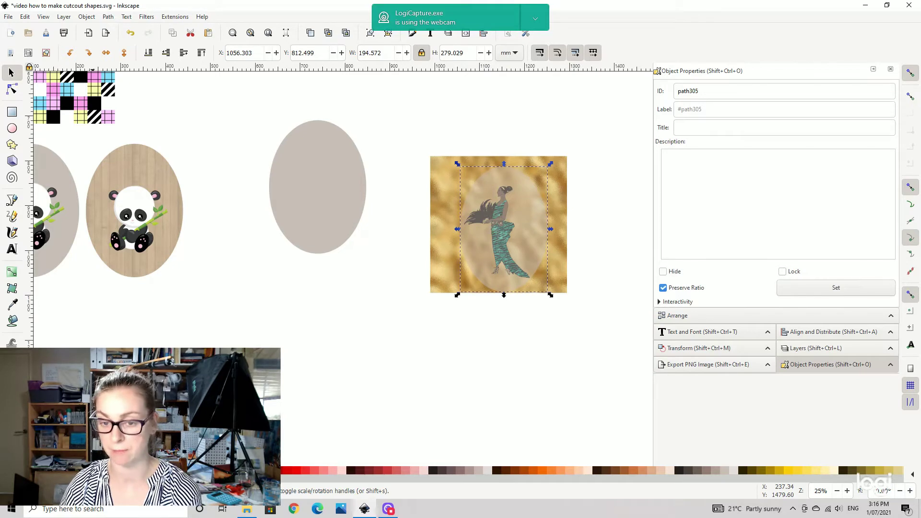
click(381, 412)
drag(394, 122, 585, 336)
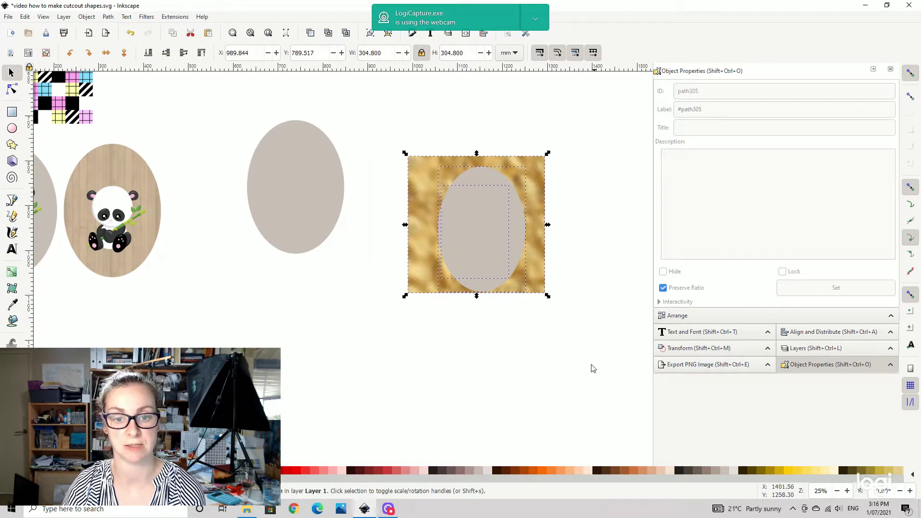
click(108, 17)
mouse_move(87, 16)
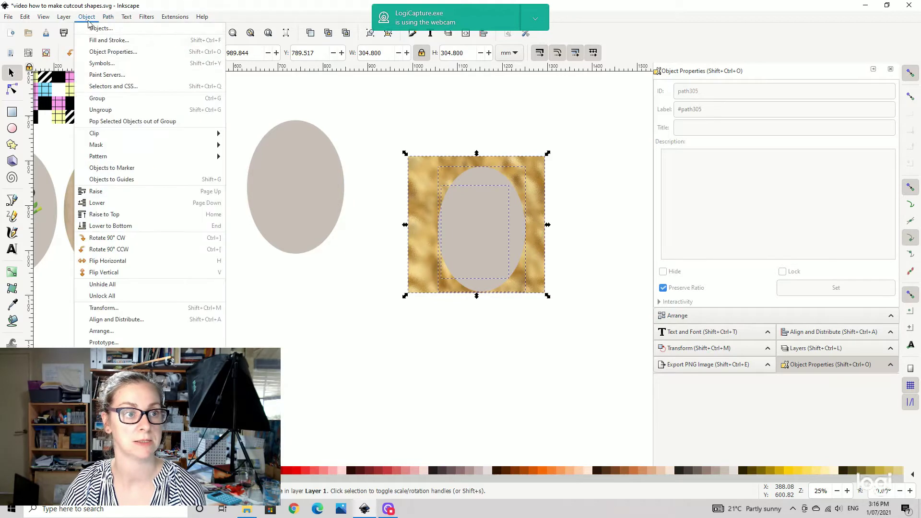
mouse_move(125, 132)
click(243, 134)
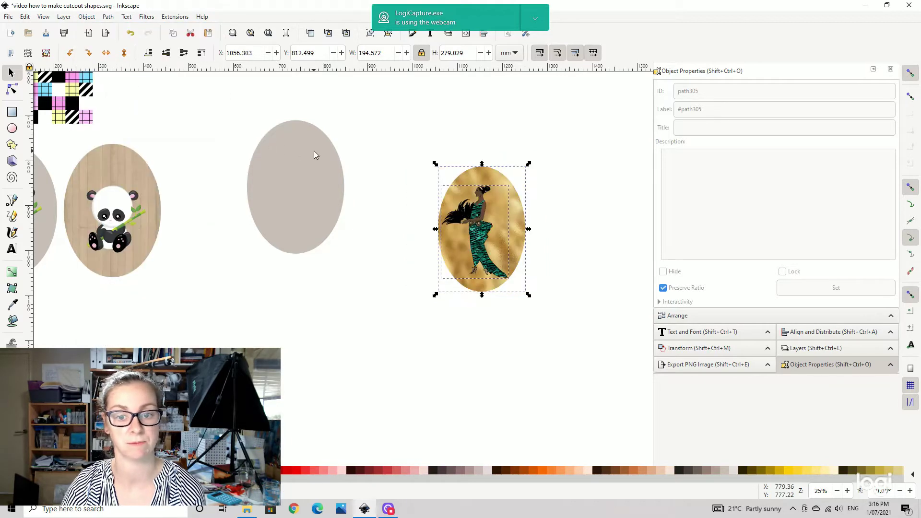
Step: Group the clipped gold ellipse with the woman figure
click(426, 177)
drag(403, 140, 571, 326)
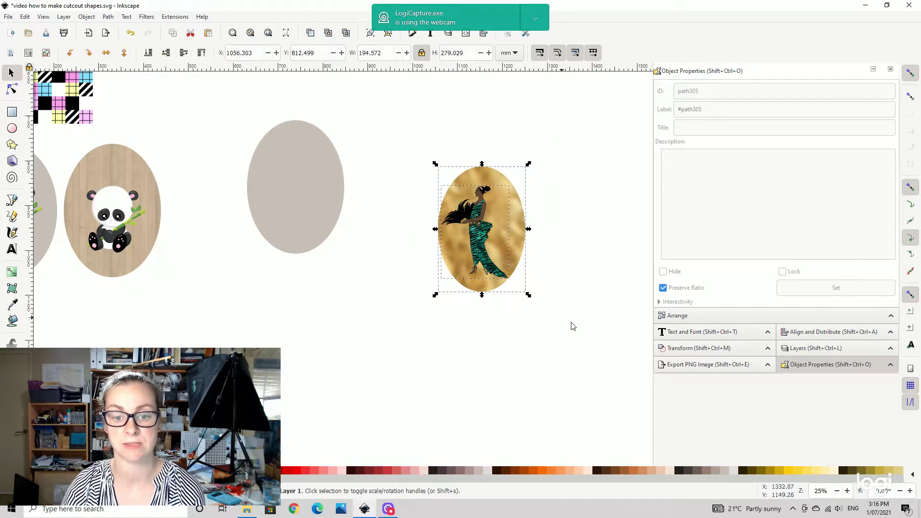
click(87, 16)
click(113, 96)
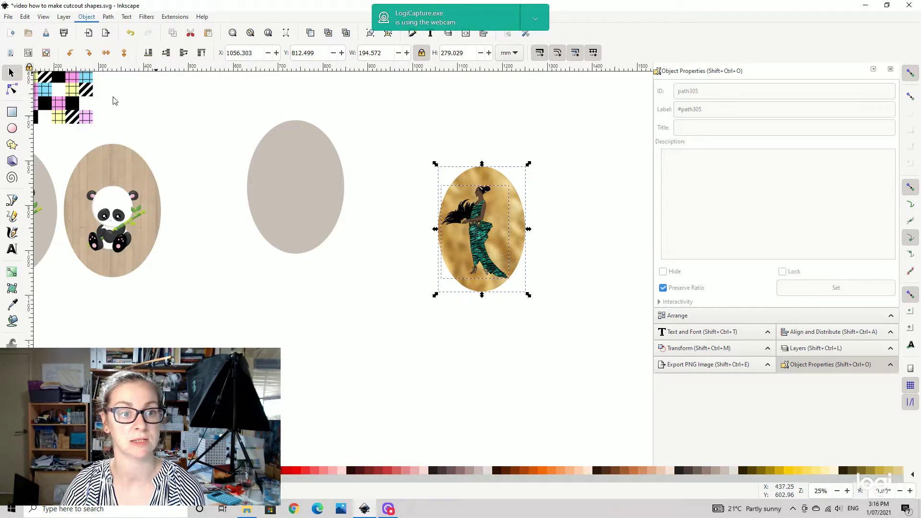
Step: Move the grouped gold oval beside the dark floral heart, at the right edge of the large grey circle
click(583, 205)
drag(512, 217, 131, 360)
drag(303, 316, 532, 285)
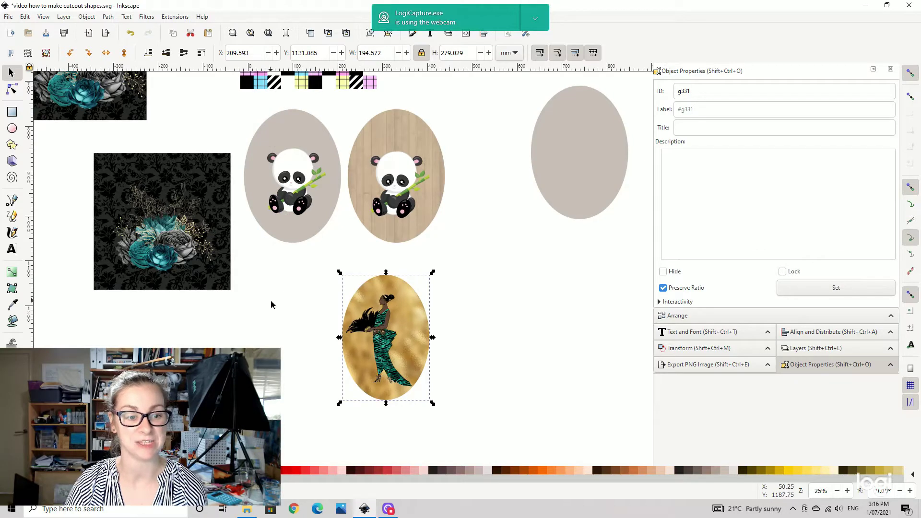
drag(271, 302, 432, 231)
drag(553, 250, 117, 171)
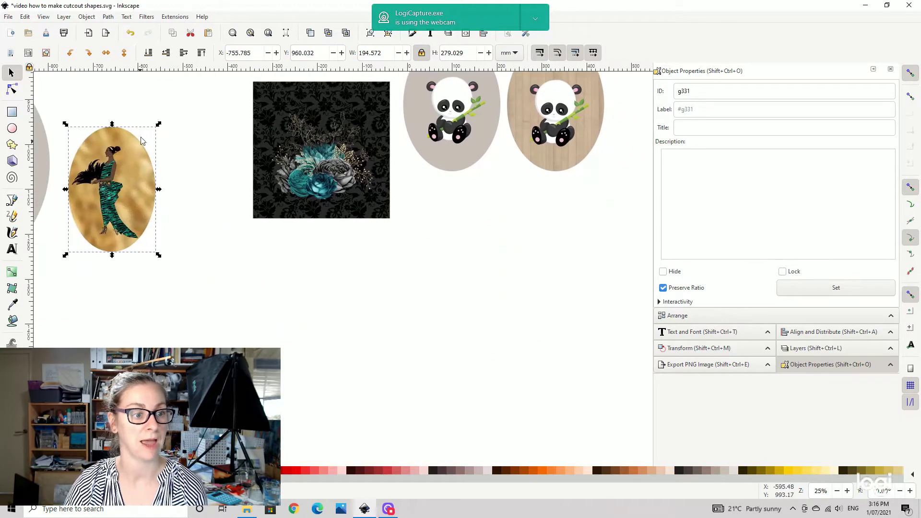
drag(134, 131, 348, 160)
drag(333, 225, 278, 210)
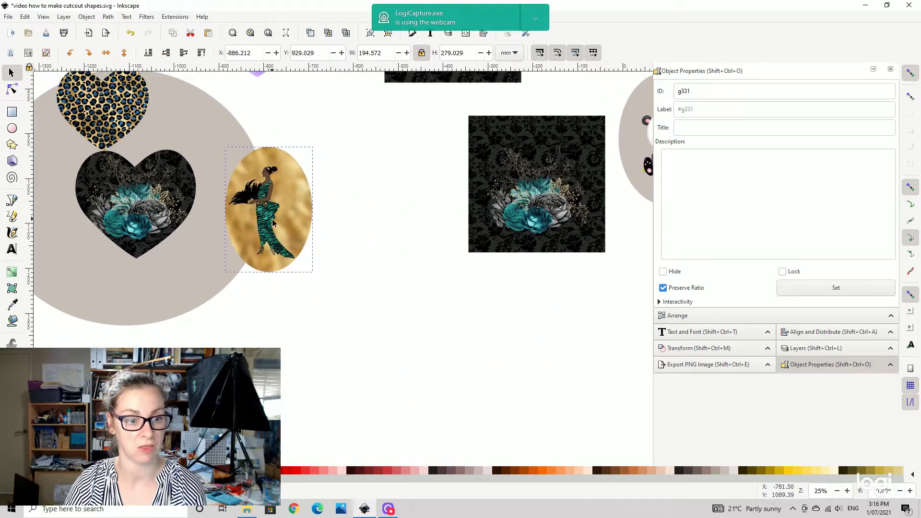
Step: Fill the black heart image beside the green circle with red using the paint bucket and pull the red heart off it
drag(377, 158, 275, 243)
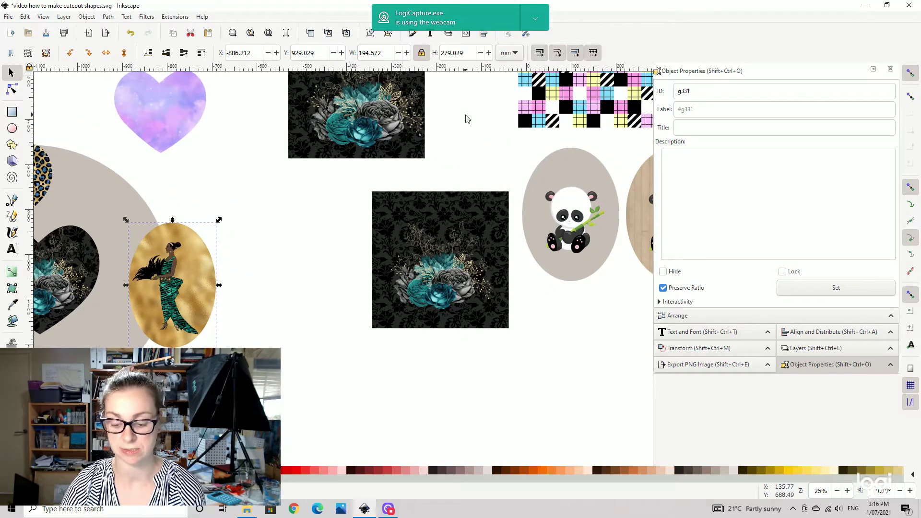
key(minus)
drag(350, 206, 510, 341)
drag(455, 129, 372, 306)
click(443, 207)
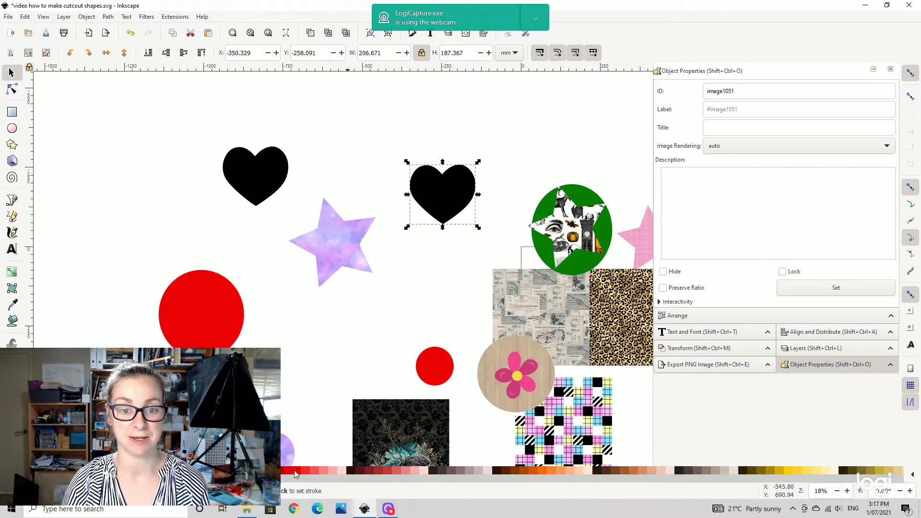
click(12, 320)
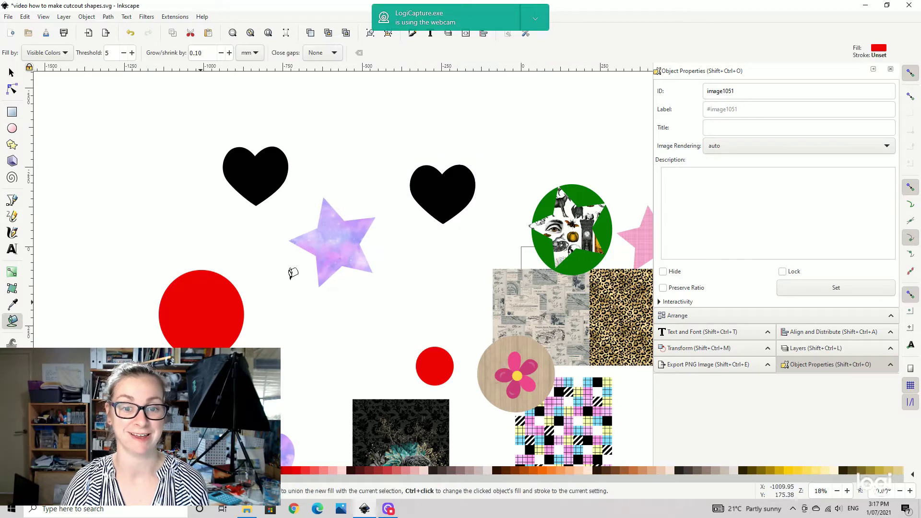
click(449, 186)
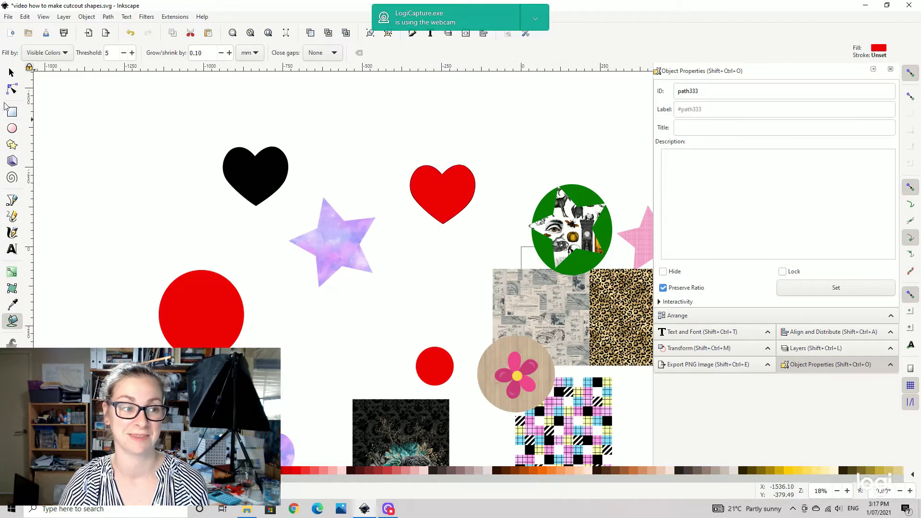
click(11, 73)
drag(449, 194, 401, 293)
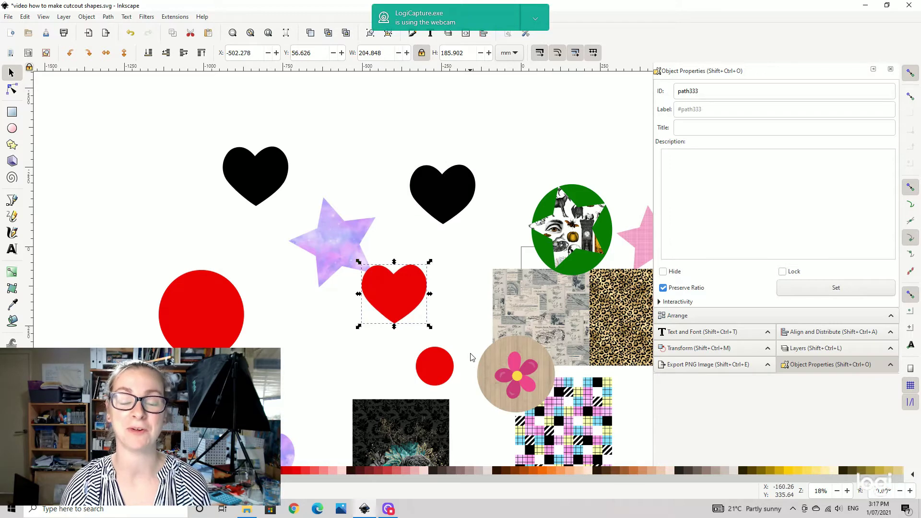
click(454, 195)
click(87, 16)
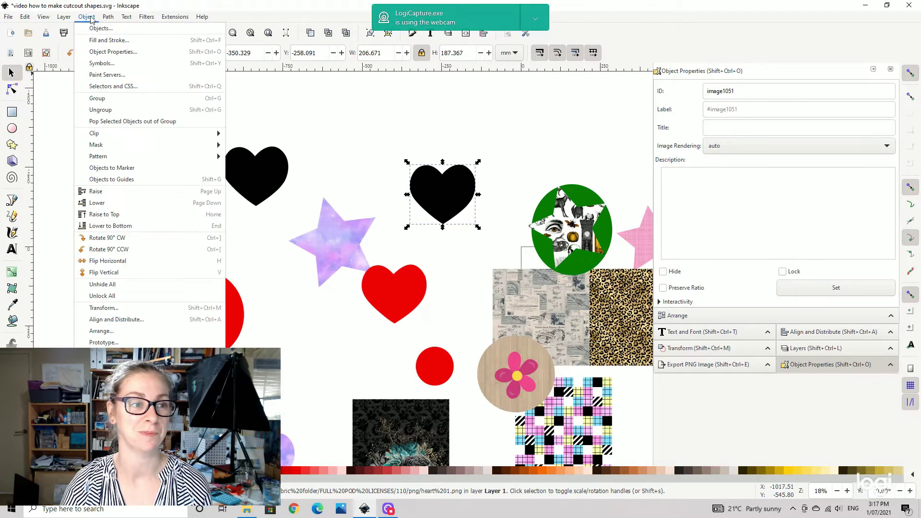
mouse_move(108, 19)
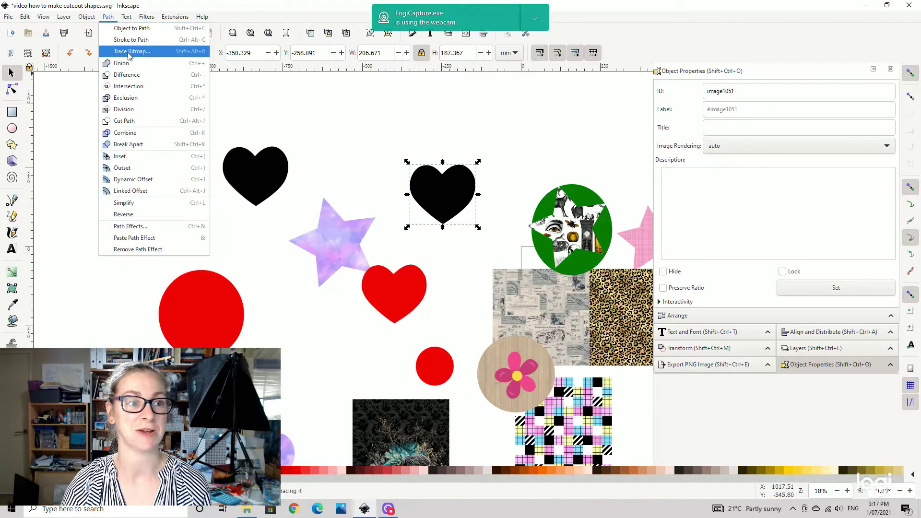
click(374, 121)
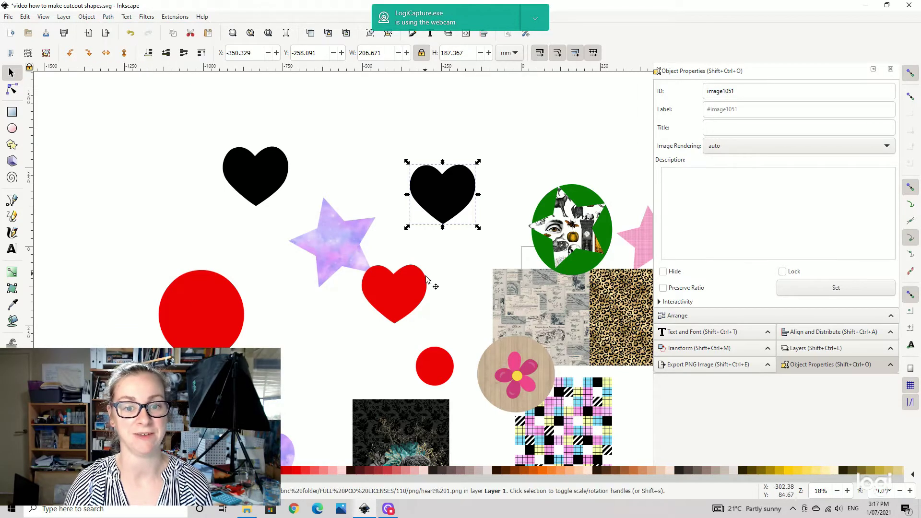
Step: Move the red heart down onto the lower dark floral square next to the panda ovals
click(454, 287)
scroll(461, 321, down, 9)
scroll(461, 322, right, 2)
drag(353, 118, 328, 371)
scroll(400, 392, down, 5)
scroll(399, 393, right, 1)
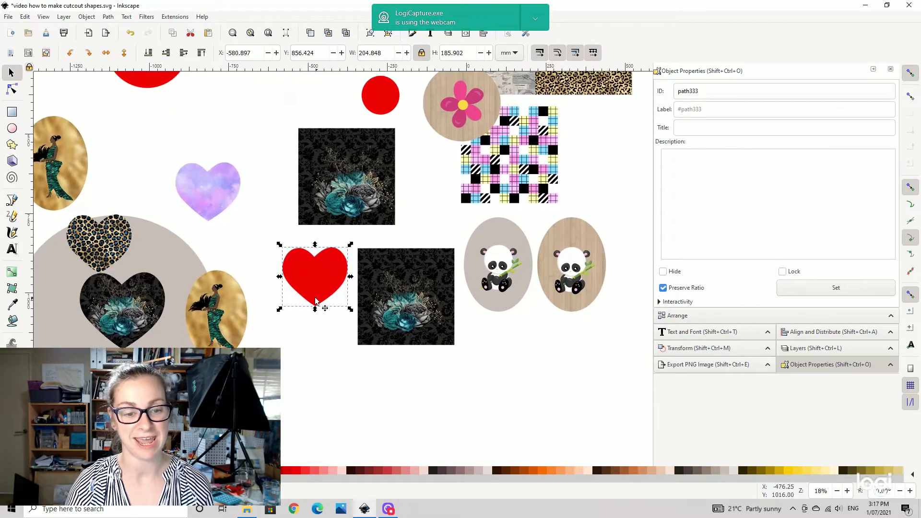
drag(320, 278, 409, 317)
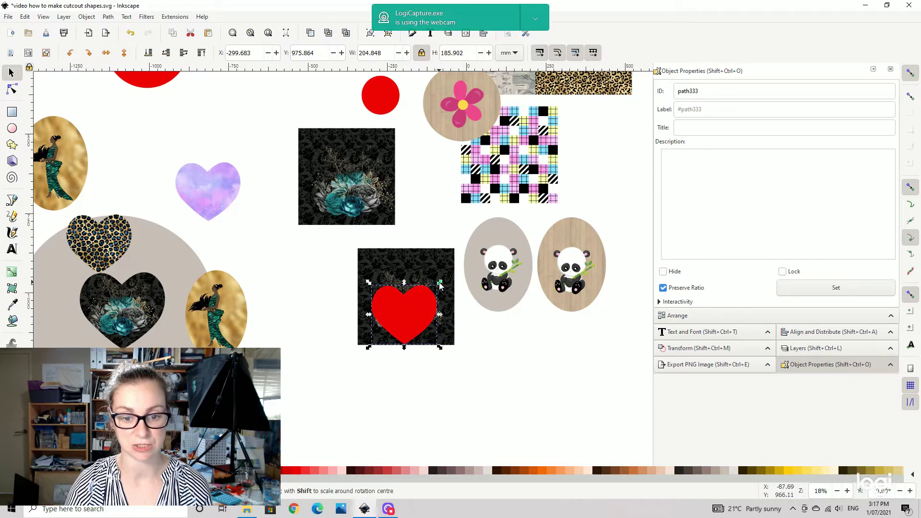
Step: Fade the red heart and enlarge it to about 291 by 264 mm, centred over the flowers on the dark square
drag(440, 282, 459, 251)
drag(434, 227, 490, 157)
drag(472, 224, 460, 224)
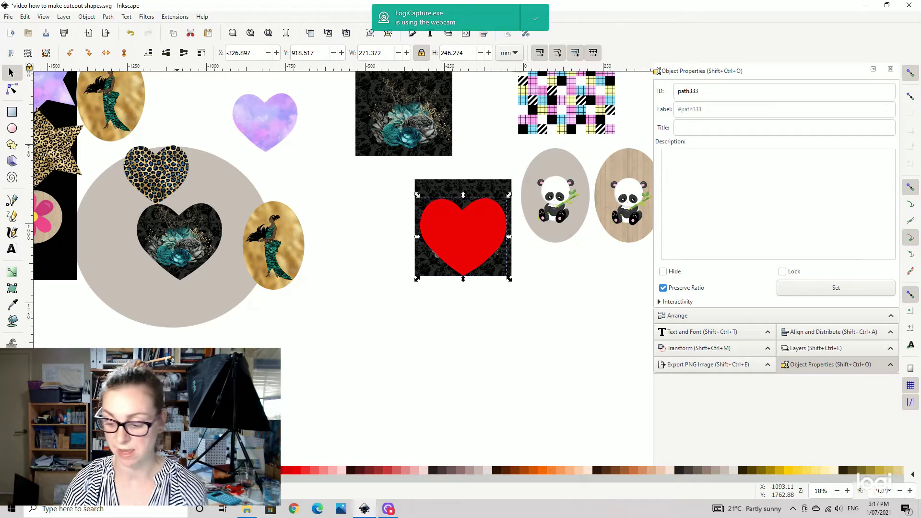
key(Return)
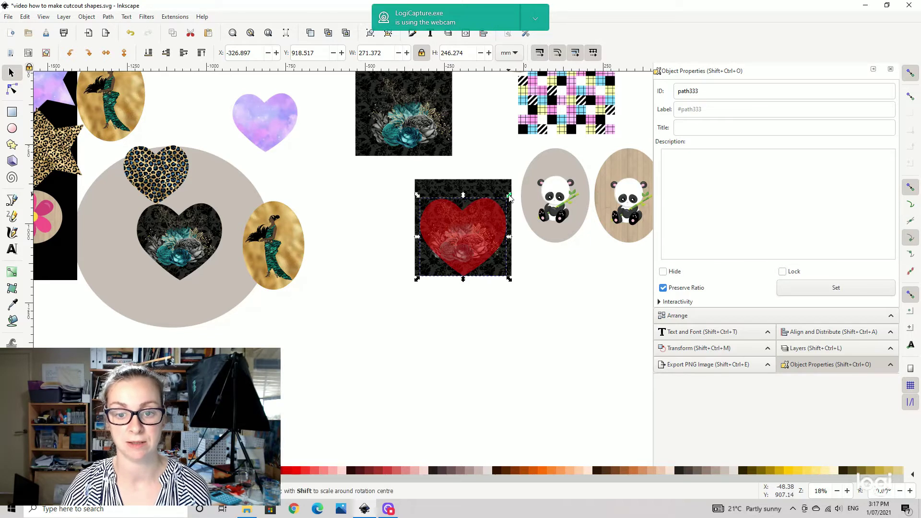
drag(510, 195, 515, 189)
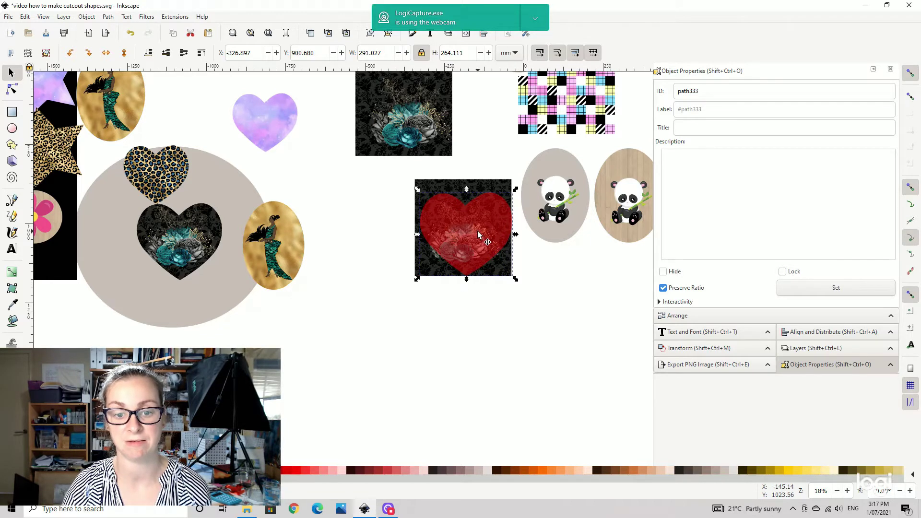
key(Left)
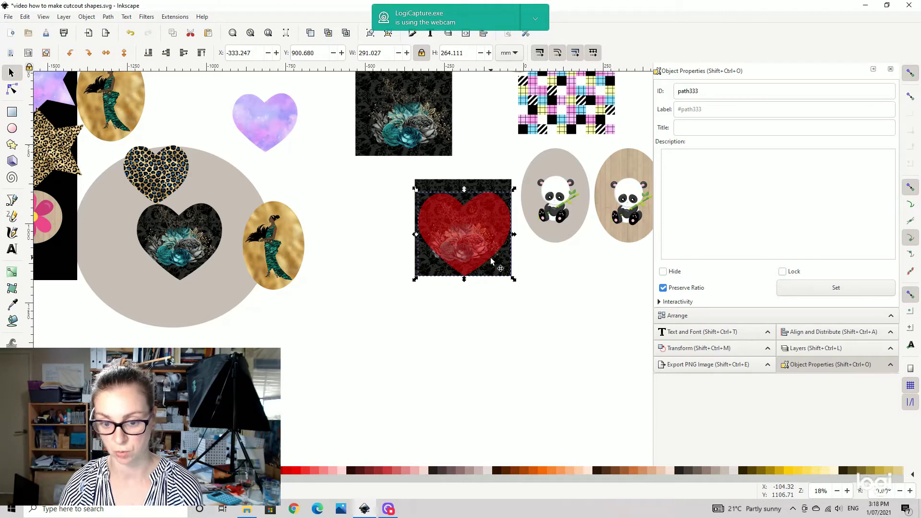
click(552, 339)
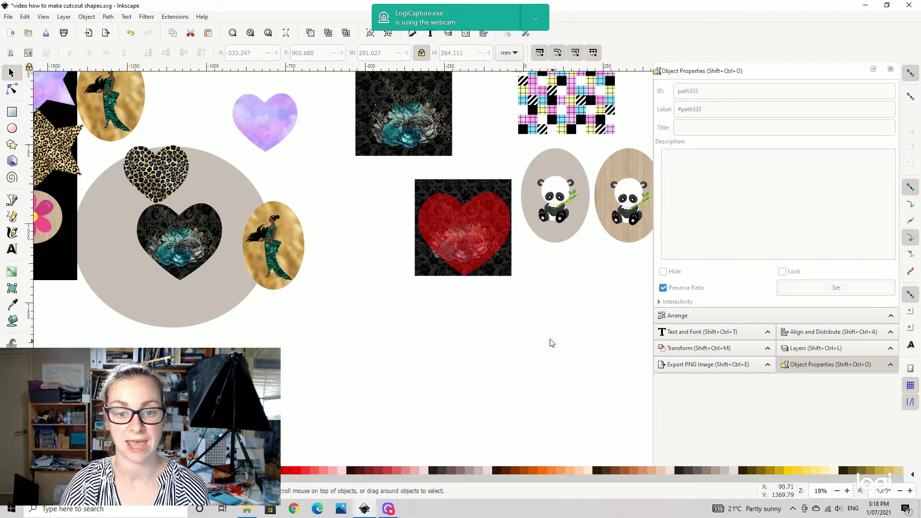
Step: Restore the red heart to full opacity and clip the dark square and its flowers to the heart shape
click(493, 211)
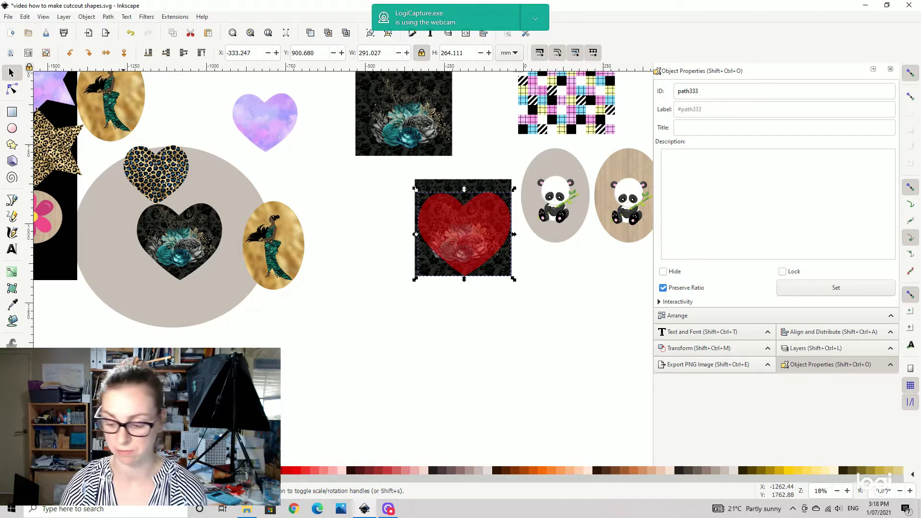
key(Return)
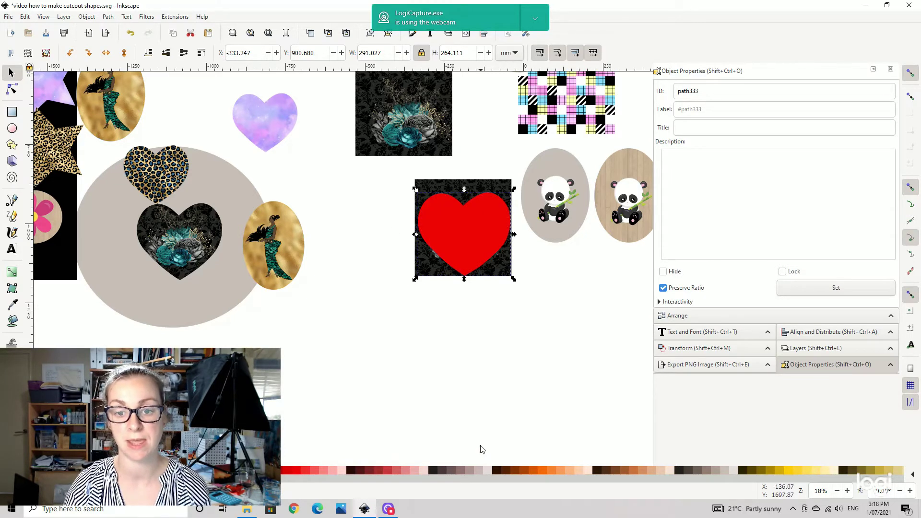
drag(559, 352, 347, 168)
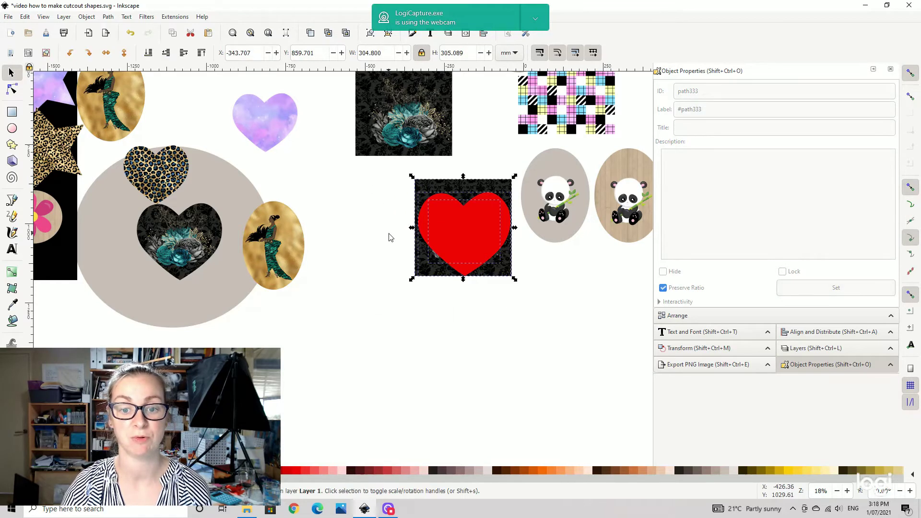
click(87, 16)
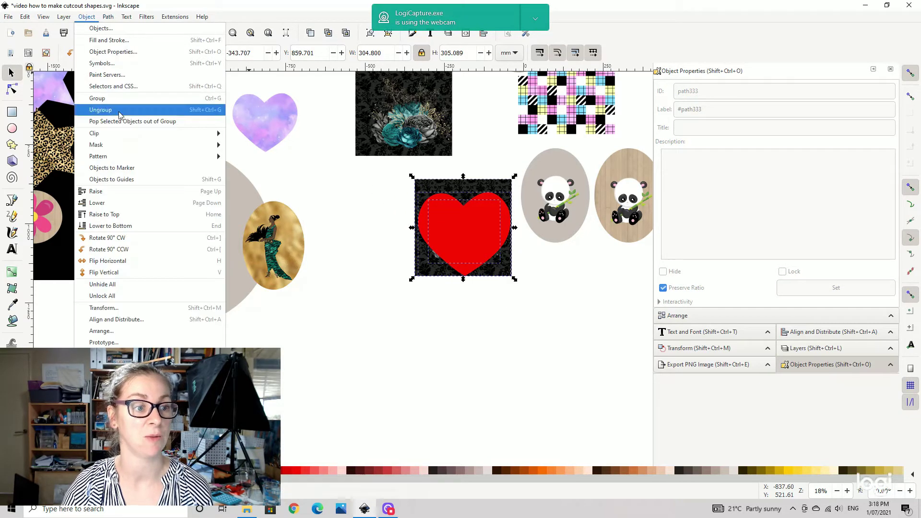
mouse_move(211, 134)
click(240, 134)
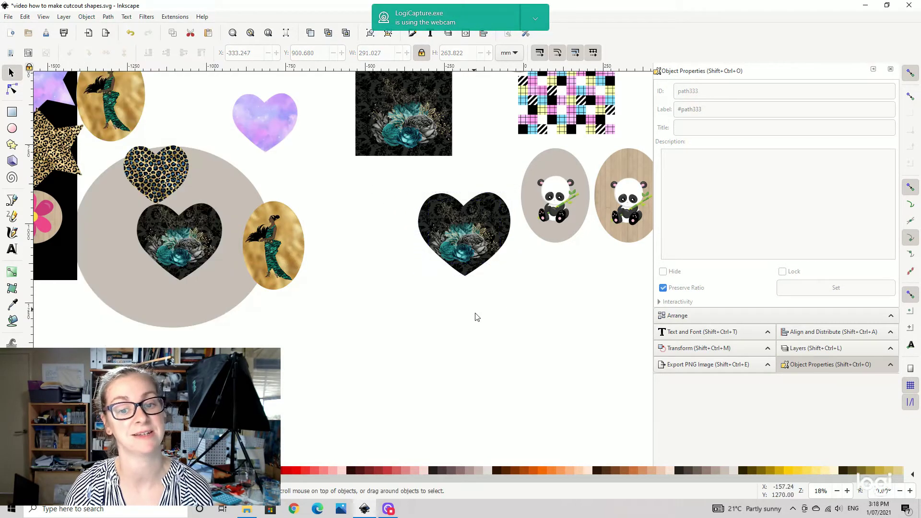
Step: Group the clipped dark heart with its flowers
drag(402, 179, 528, 296)
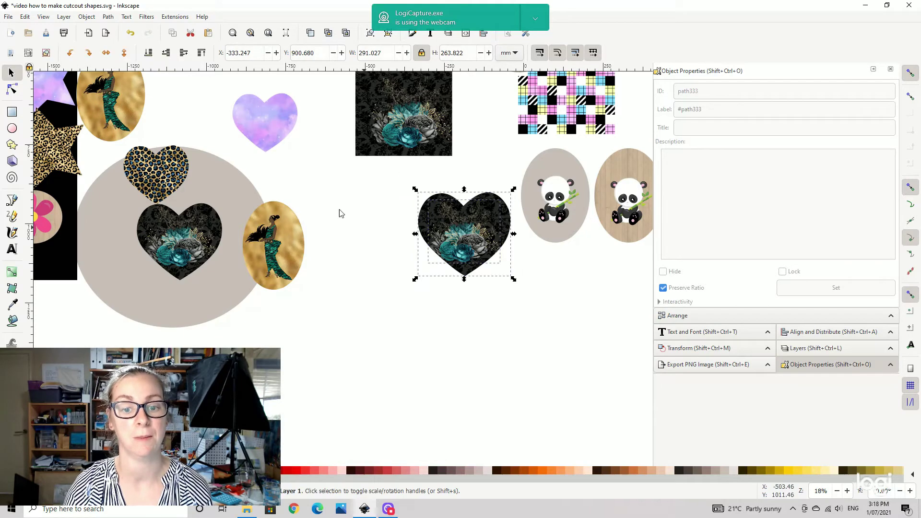
click(84, 17)
click(108, 105)
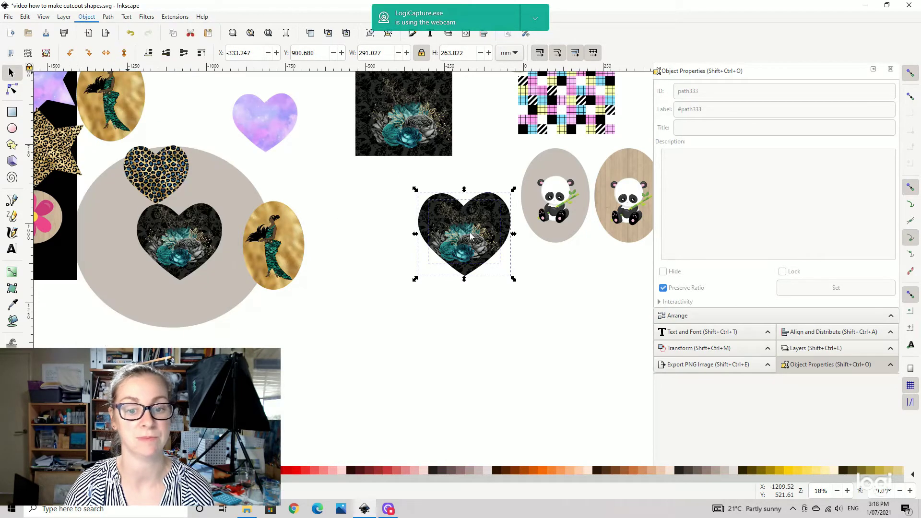
click(596, 333)
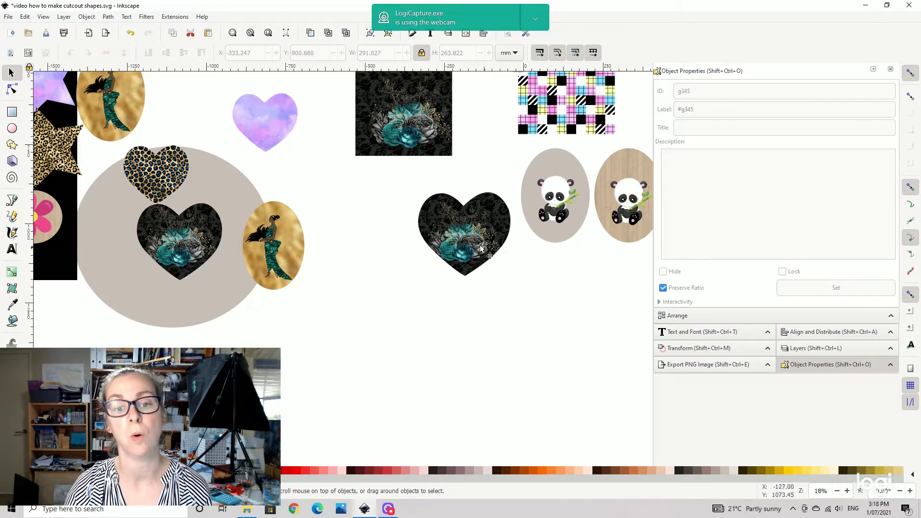
Step: Ungroup the dark floral heart next to the panda ovals
drag(391, 181, 555, 307)
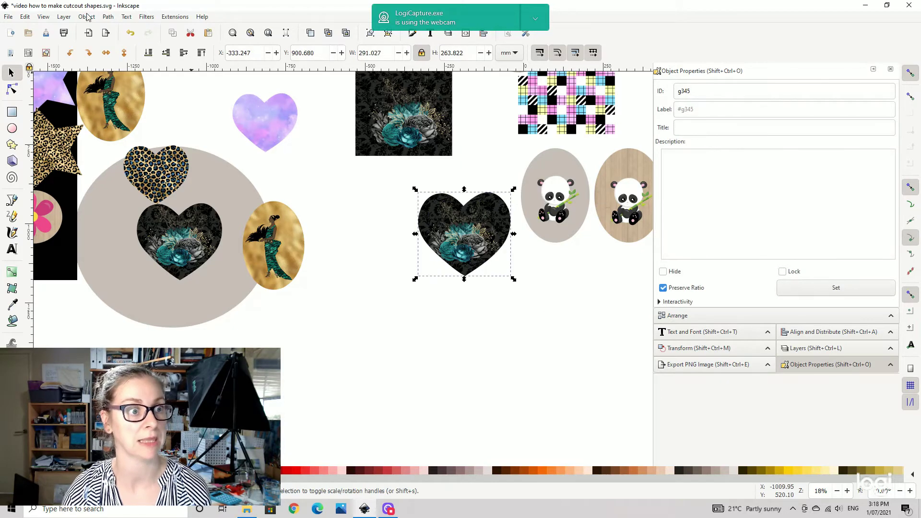
click(88, 17)
click(103, 110)
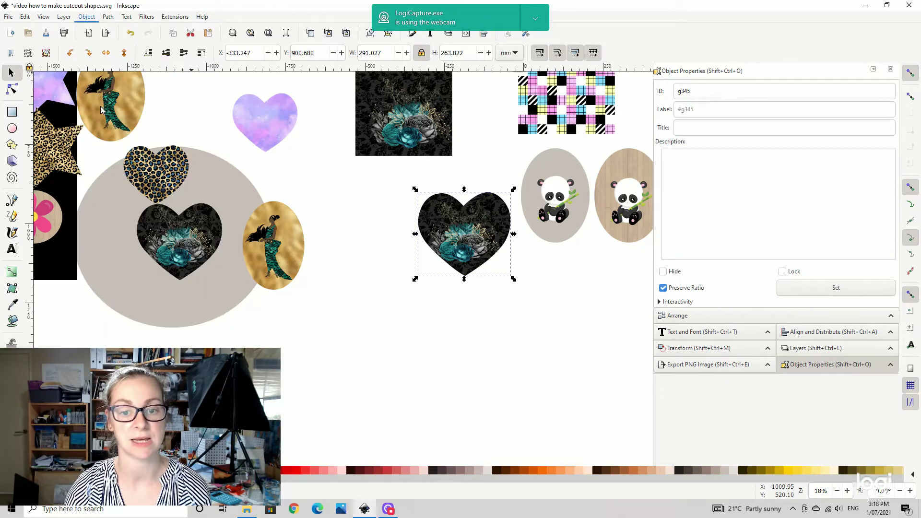
click(464, 235)
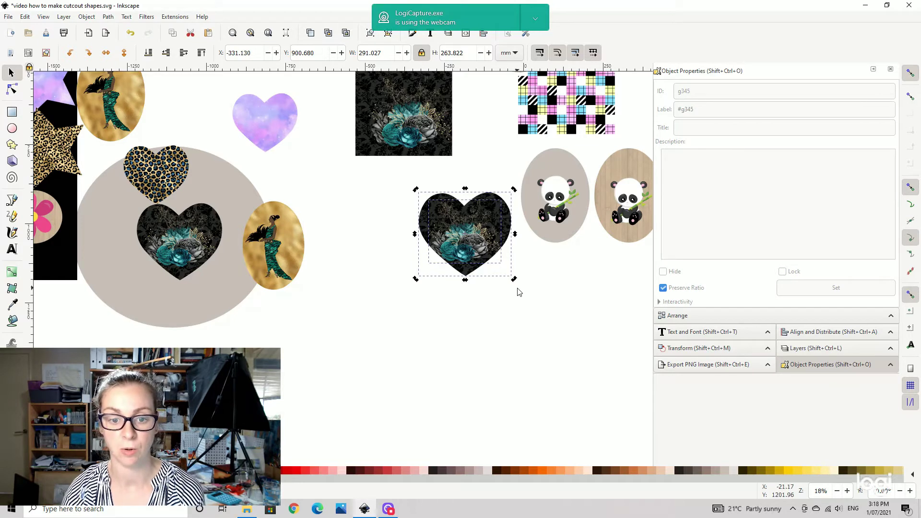
Step: Nudge the ungrouped dark floral heart slightly up and to the right, closer to the panda ovals
key(Up)
key(Up)
key(Up)
key(Up)
key(Up)
key(Up)
key(Up)
key(Up)
key(Up)
key(Up)
key(Up)
key(Up)
key(Right)
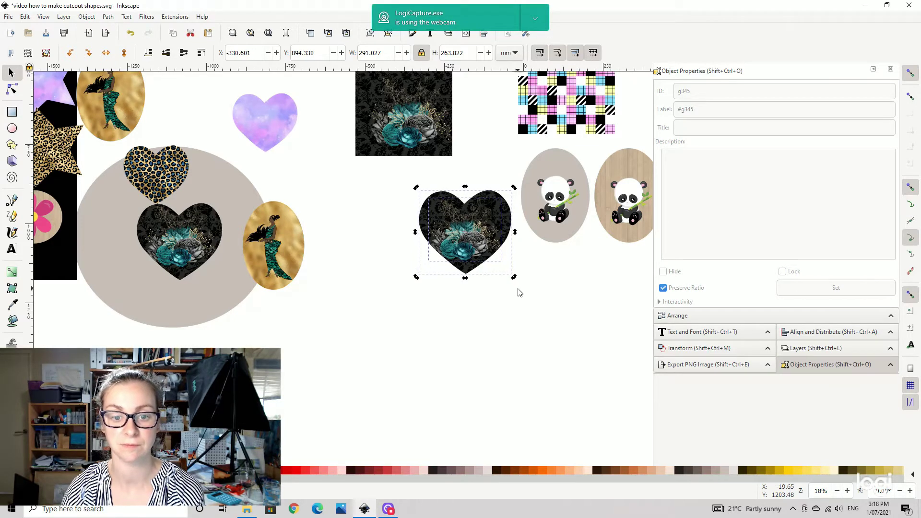
key(Right)
key(Right)
key(Right)
key(Right)
key(Right)
key(Right)
key(Right)
key(Right)
key(Right)
key(Right)
key(Right)
key(Right)
key(Right)
key(Right)
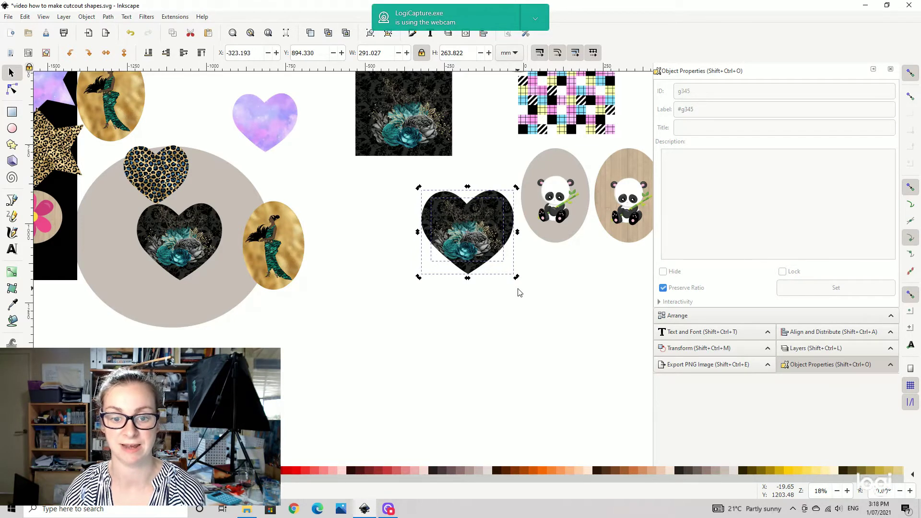
click(561, 333)
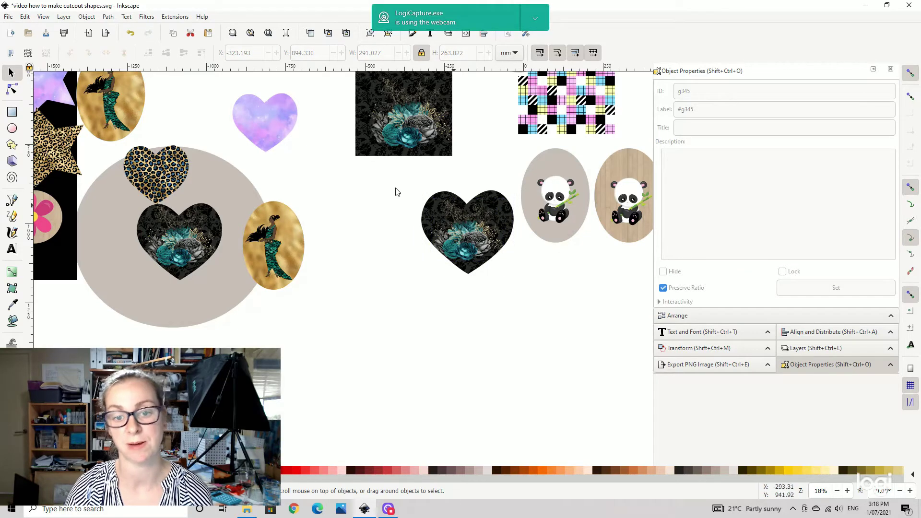
Step: Move the dark floral heart together with its flowers beneath the matching heart on the large beige circle
drag(396, 188, 550, 308)
drag(499, 221, 206, 311)
drag(243, 190, 550, 174)
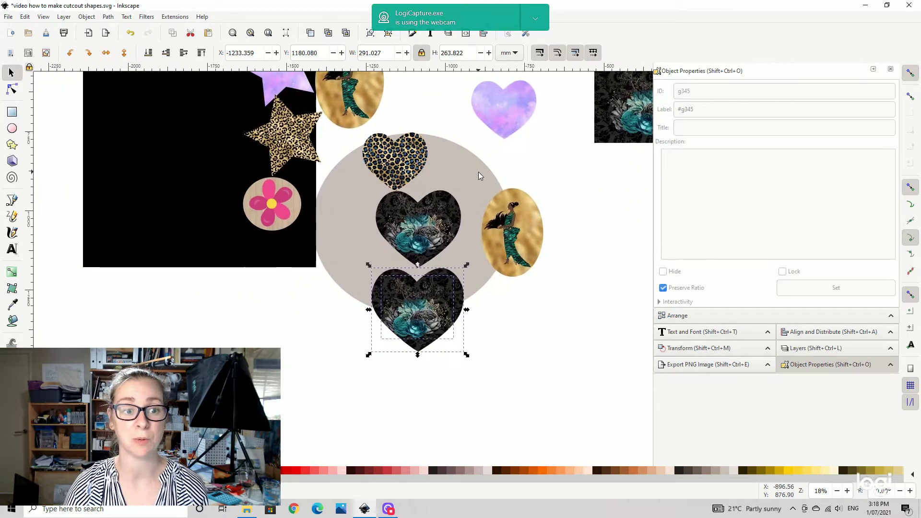
Step: Move the leopard-print star onto the upper middle of the black square, beside the purple star
drag(383, 148, 405, 217)
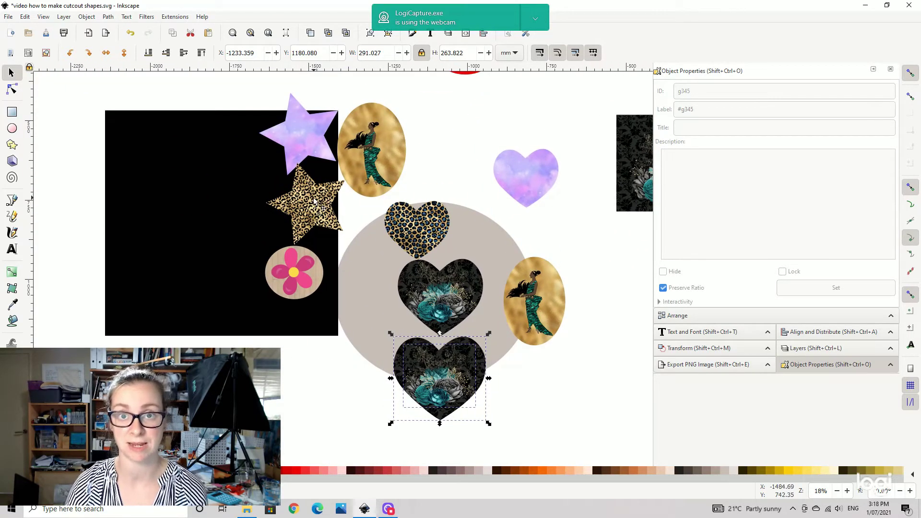
click(316, 207)
drag(313, 208, 225, 158)
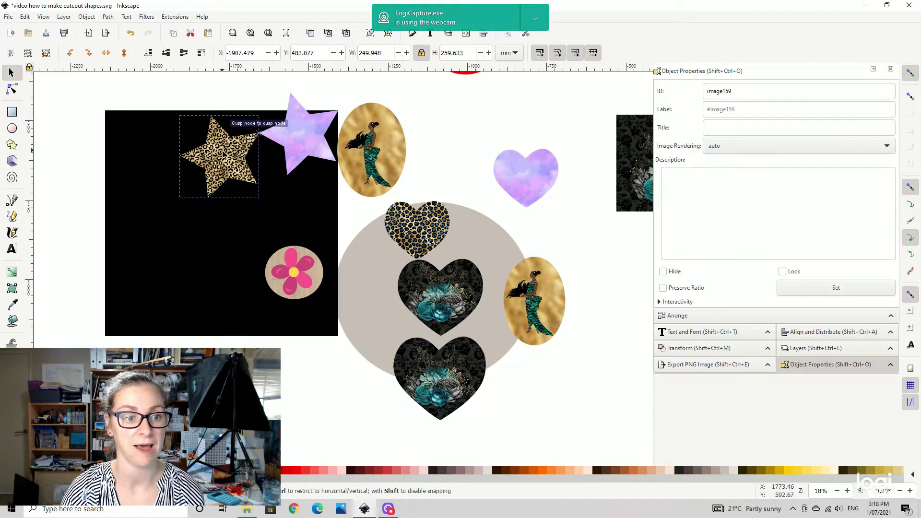
Step: Move the blue-and-gold leopard heart off the beige circle into the empty space below the dark floral square
drag(408, 225, 512, 189)
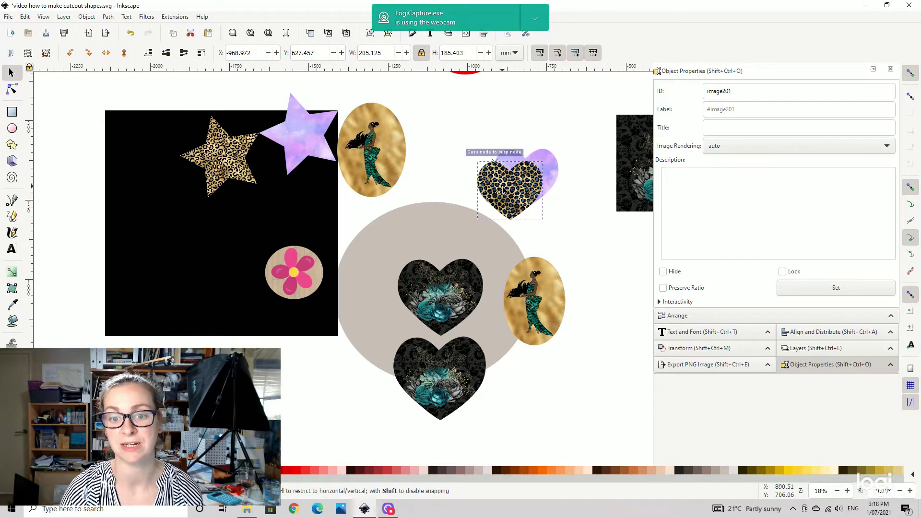
click(574, 237)
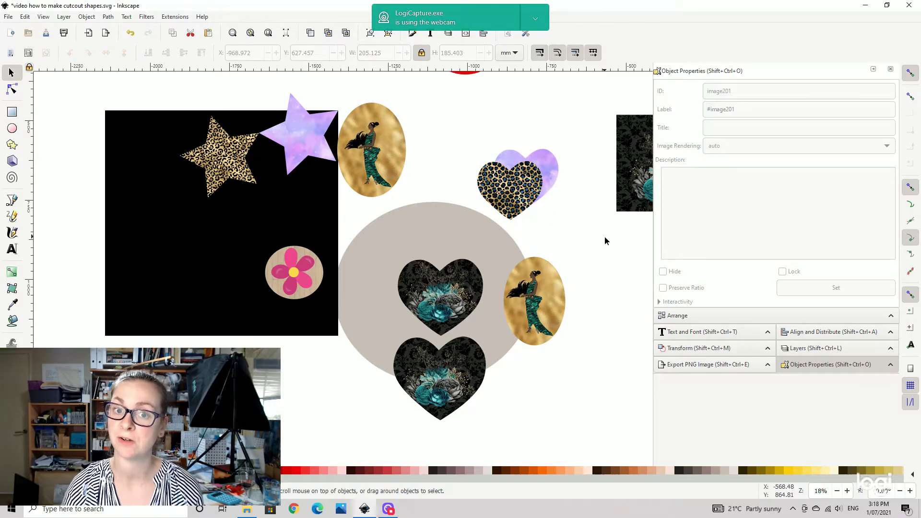
drag(605, 237, 452, 226)
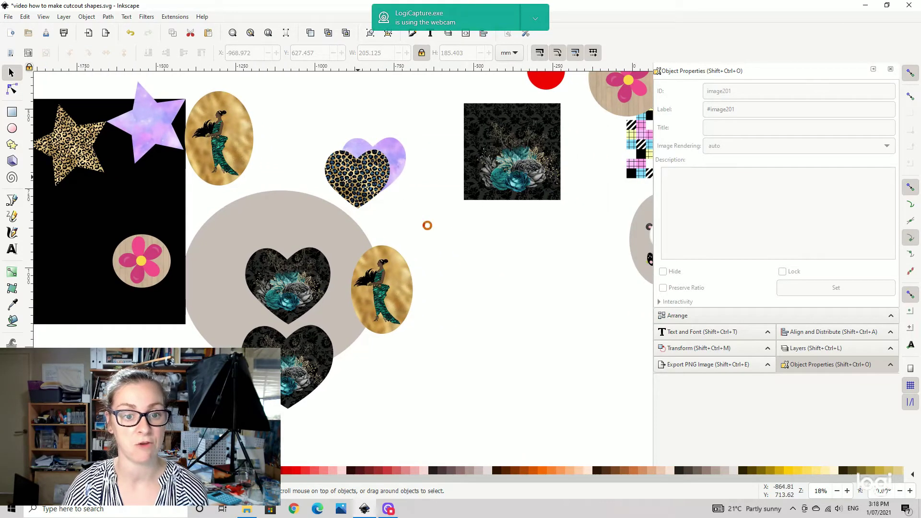
drag(359, 177, 490, 255)
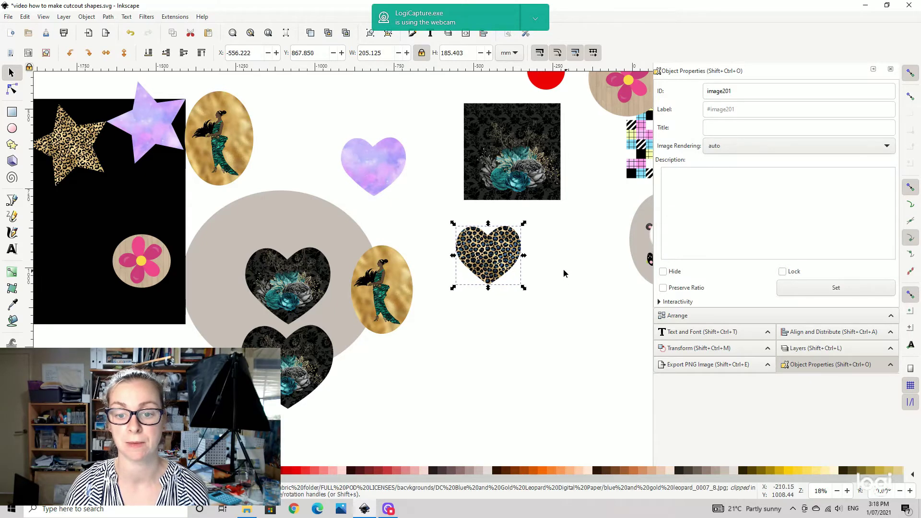
drag(563, 274, 508, 251)
drag(425, 232, 451, 254)
click(535, 294)
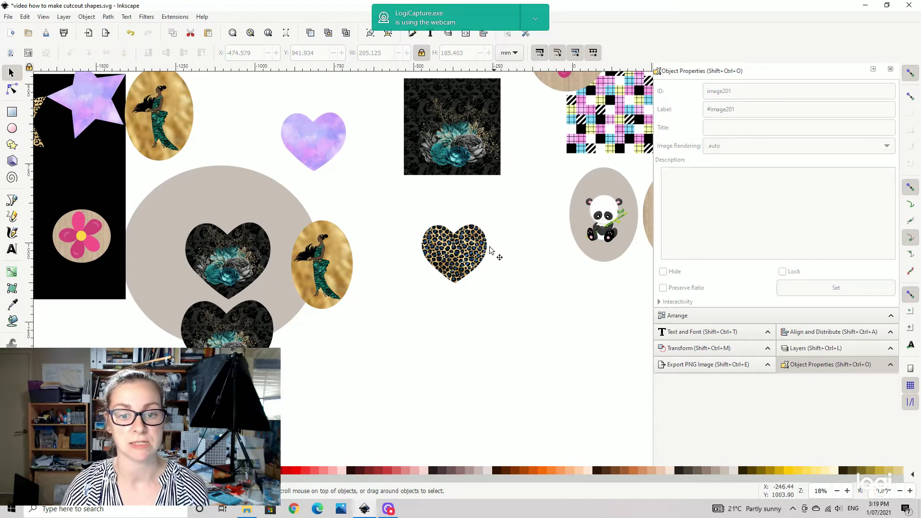
Step: Export the blue-and-gold leopard heart as image201.png into the D:\TESTS\creative fabrica test folder
click(463, 259)
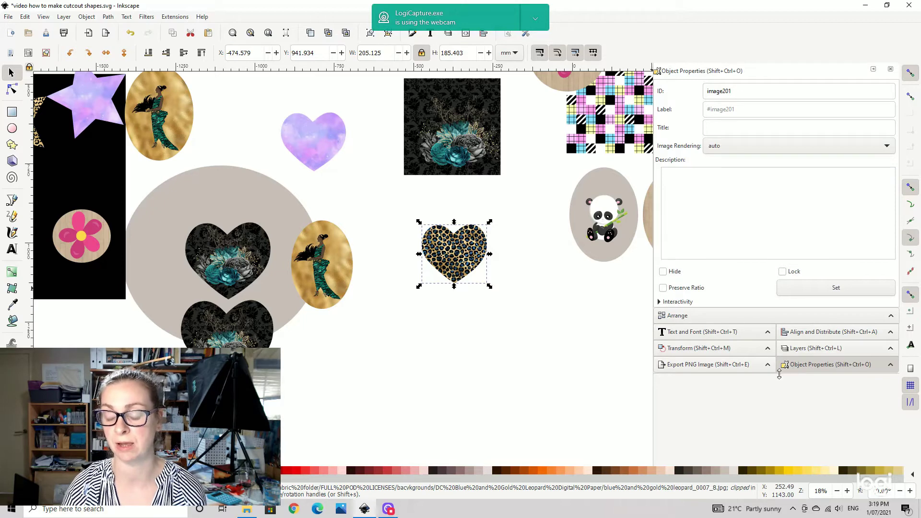
click(699, 365)
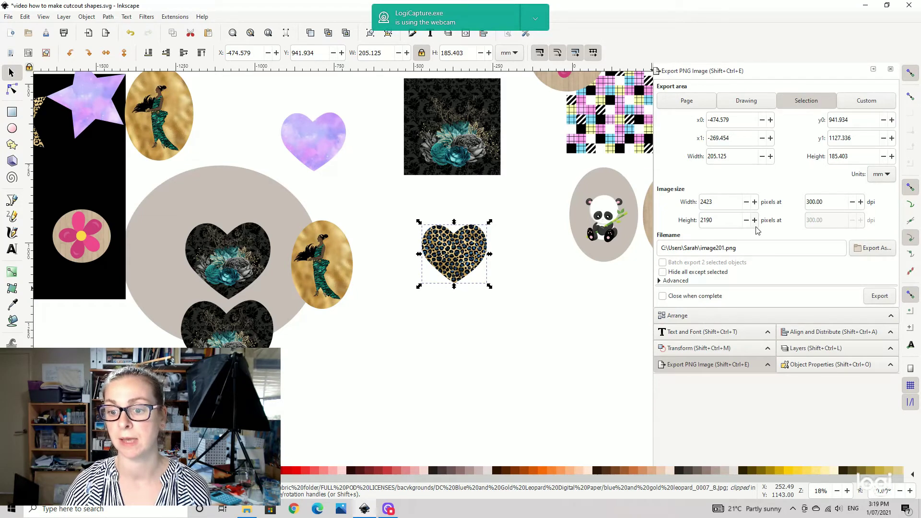
click(875, 249)
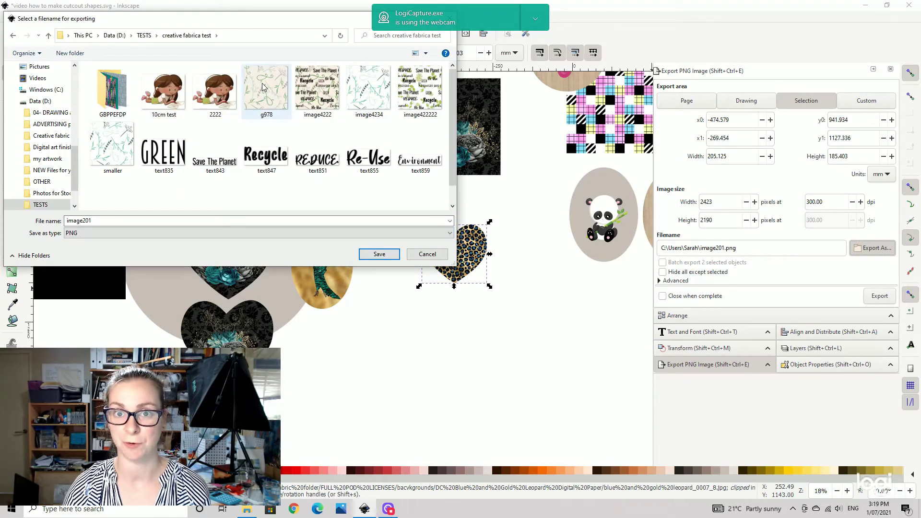
click(379, 255)
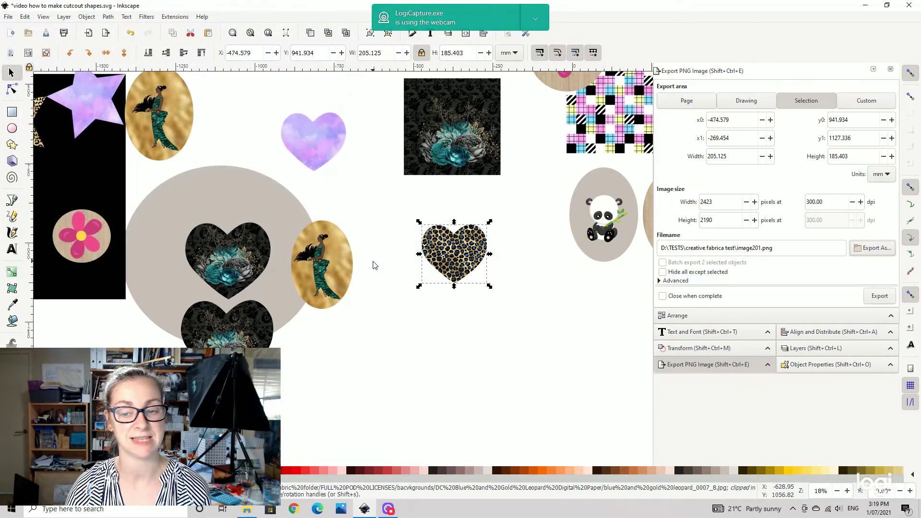
click(880, 296)
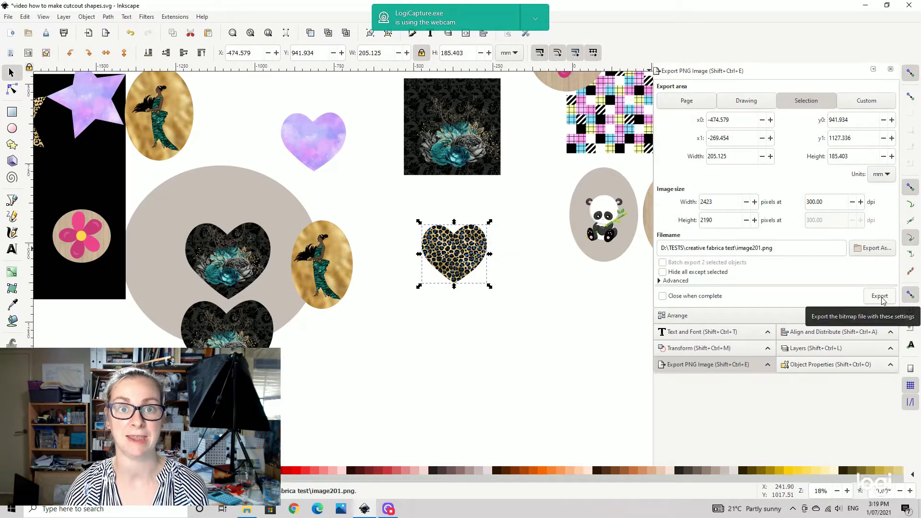
Step: Import image201.png from the creative fabrica test folder inside TESTS on the D drive
click(561, 312)
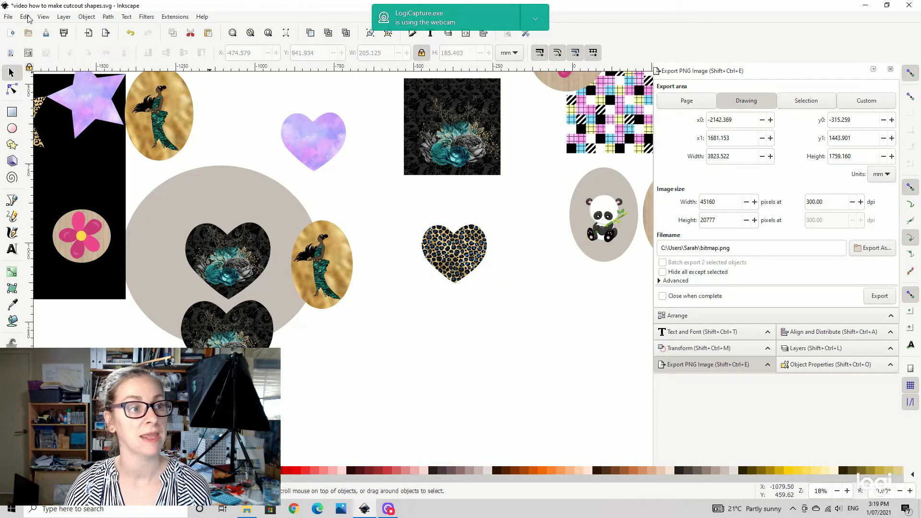
click(7, 18)
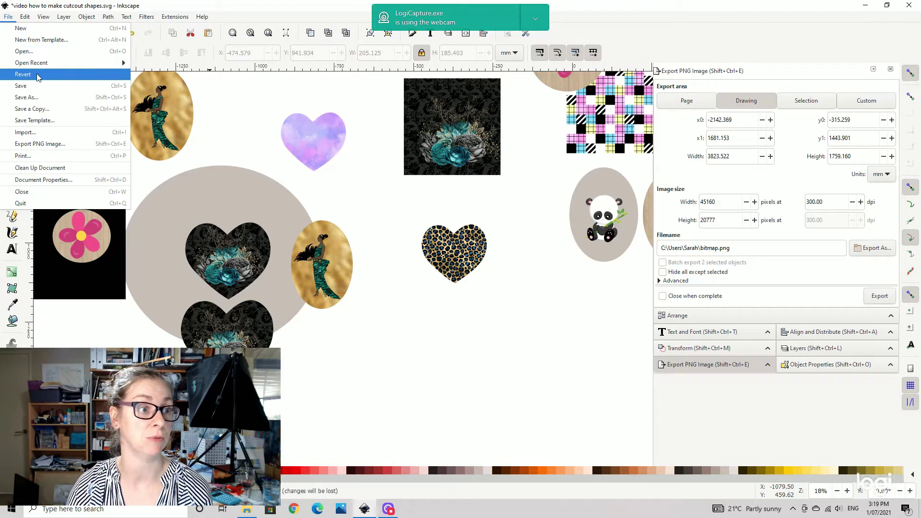
click(34, 133)
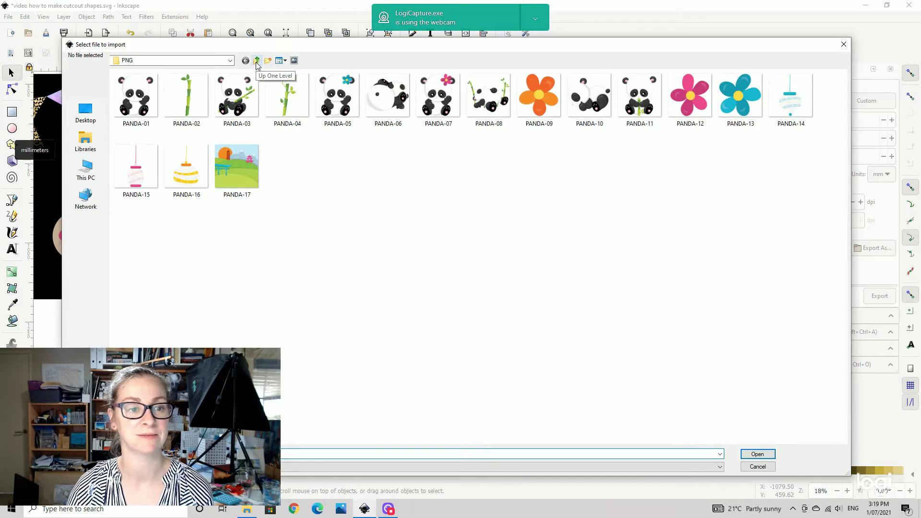
click(257, 61)
click(258, 61)
click(258, 61)
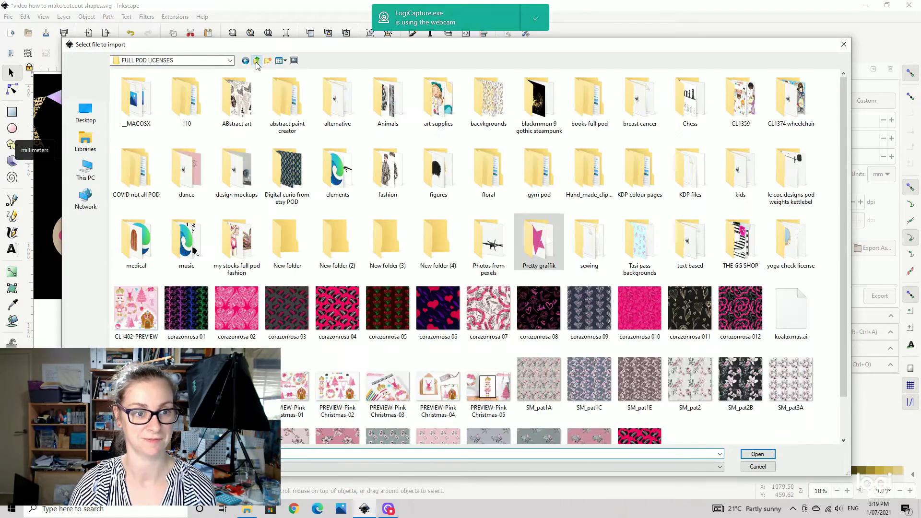
click(258, 61)
click(257, 61)
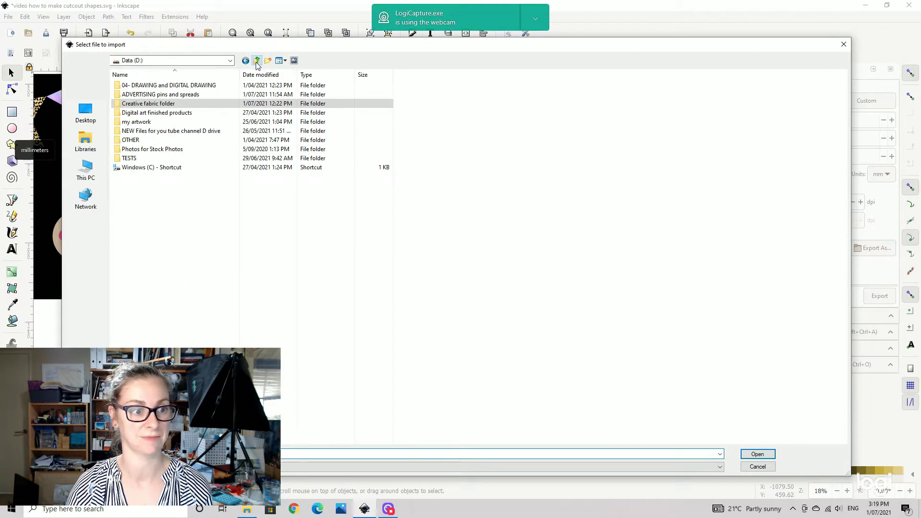
double_click(138, 158)
double_click(139, 98)
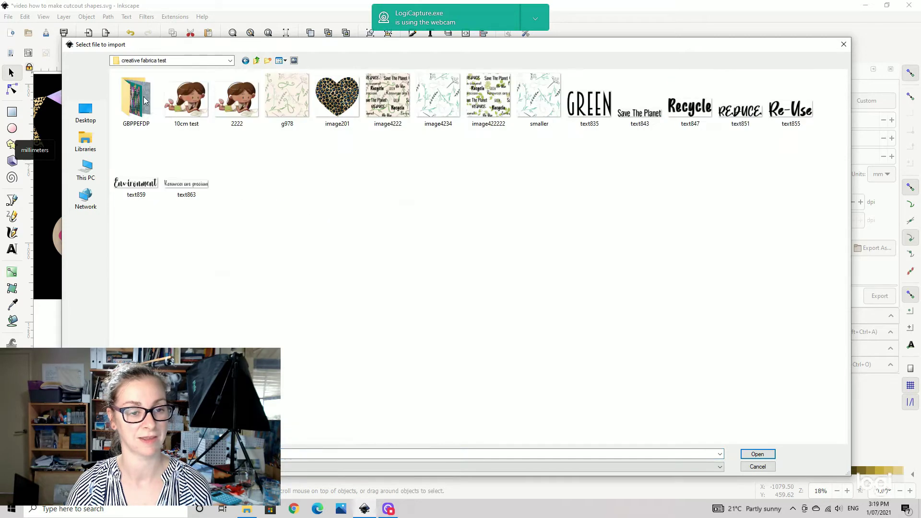
click(347, 110)
click(758, 454)
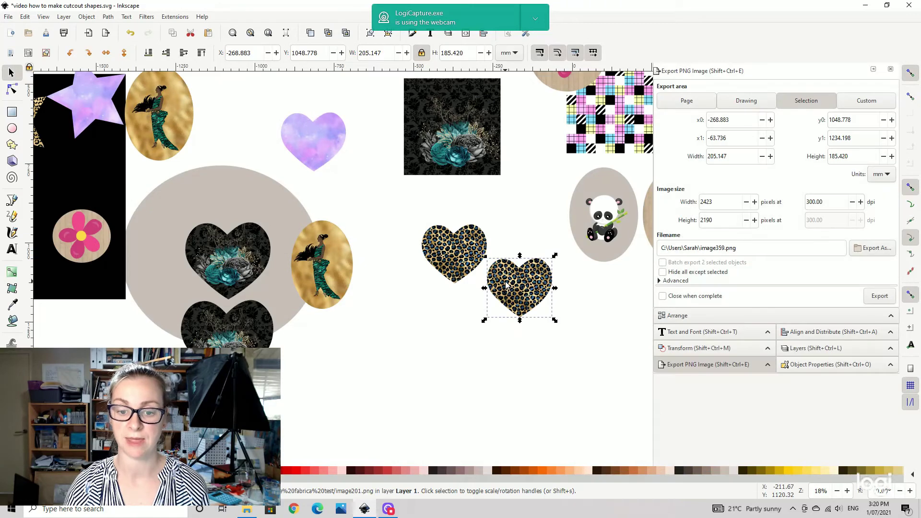
Step: Place the imported leopard heart below the original clipped heart and shift the original slightly up and right
drag(524, 289, 415, 359)
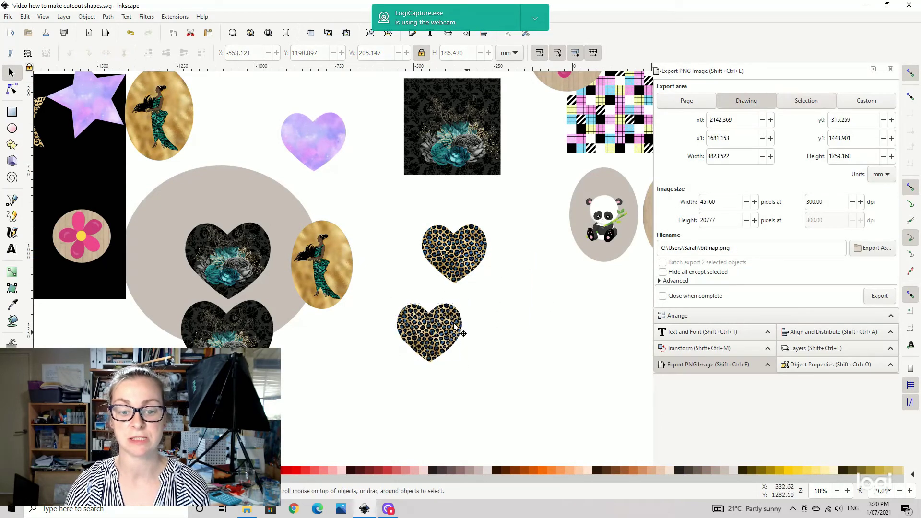
click(465, 252)
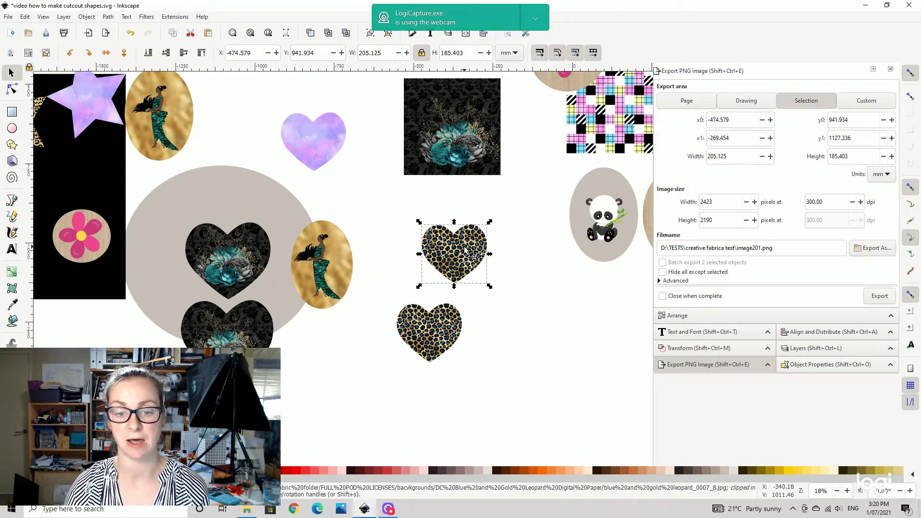
click(450, 331)
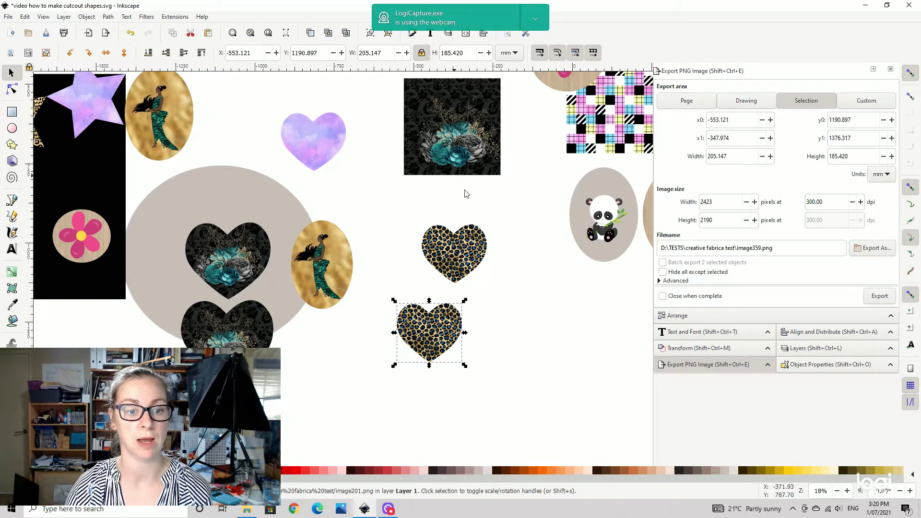
drag(457, 246, 475, 219)
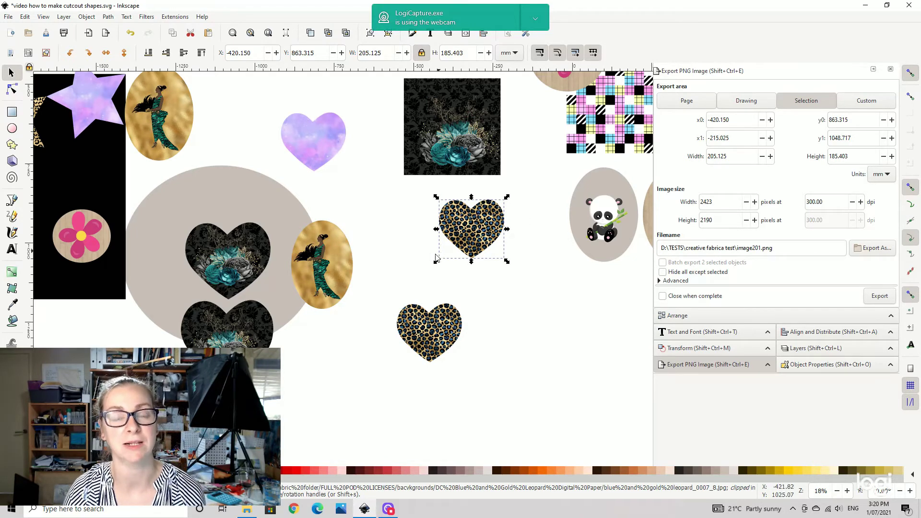
Step: Place two blue-and-gold leopard hearts side by side on the black square, beneath the two leopard stars
click(434, 329)
drag(434, 329, 286, 198)
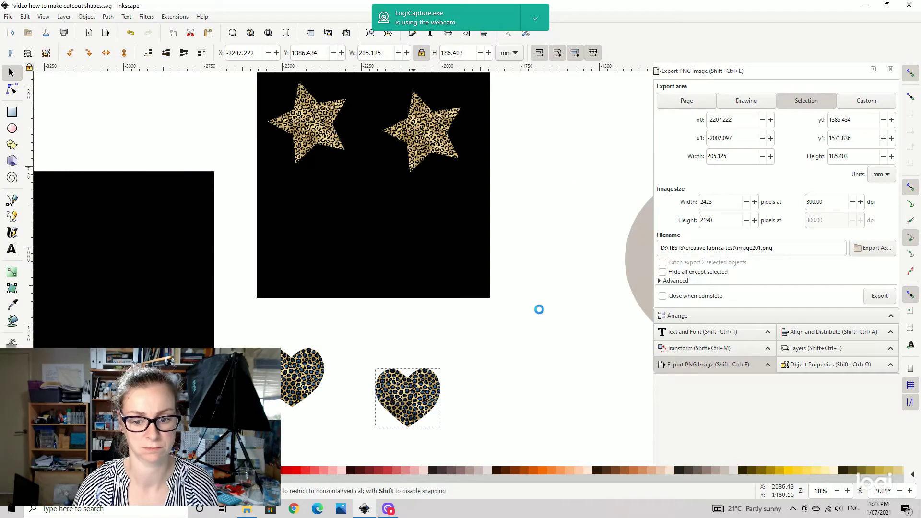
drag(539, 308, 360, 372)
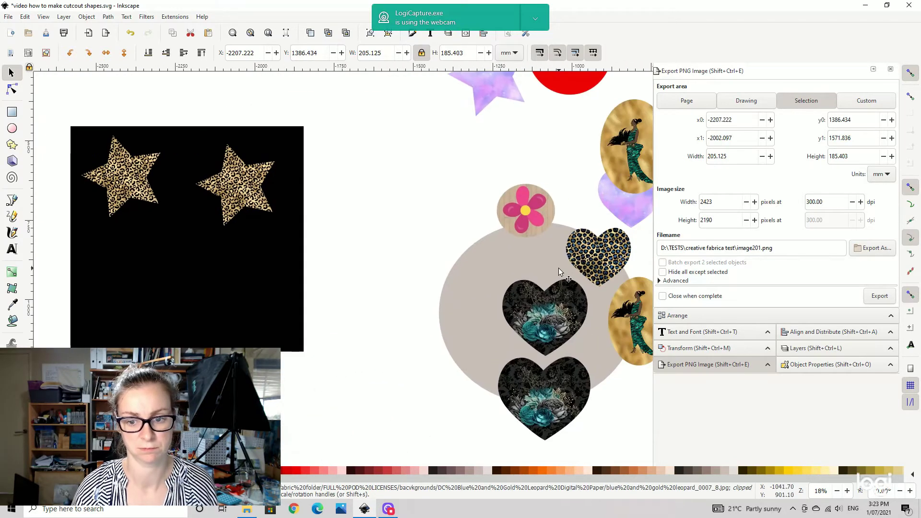
drag(559, 272, 127, 289)
key(ctrl+d)
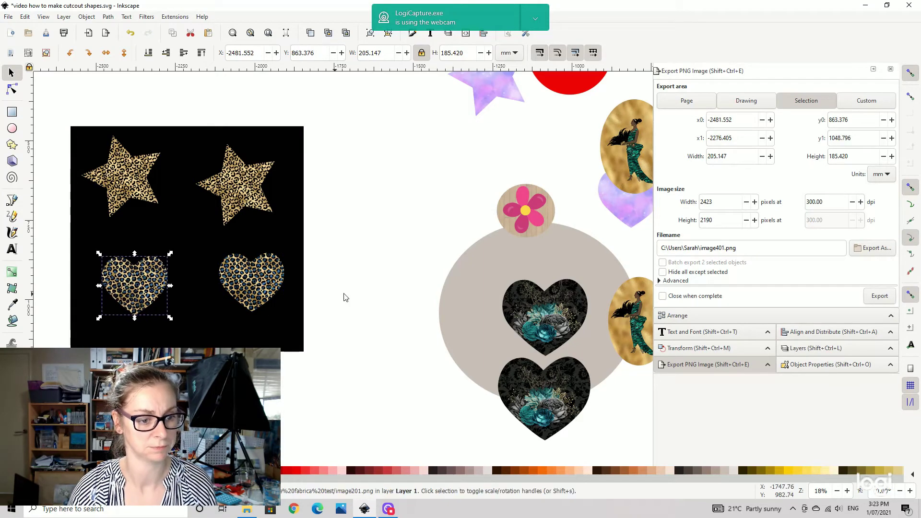
Step: Delete the spare black rectangle lying beside the black square with the stars and hearts
drag(353, 305, 452, 287)
drag(85, 278, 40, 300)
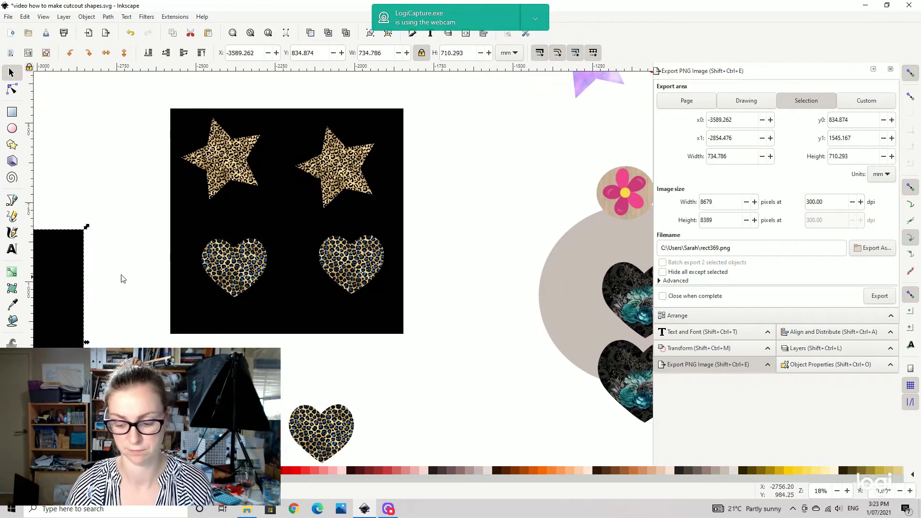
key(Delete)
Step: Duplicate the black square on top of the stars and hearts, and clip the whole stack to the duplicate
click(283, 143)
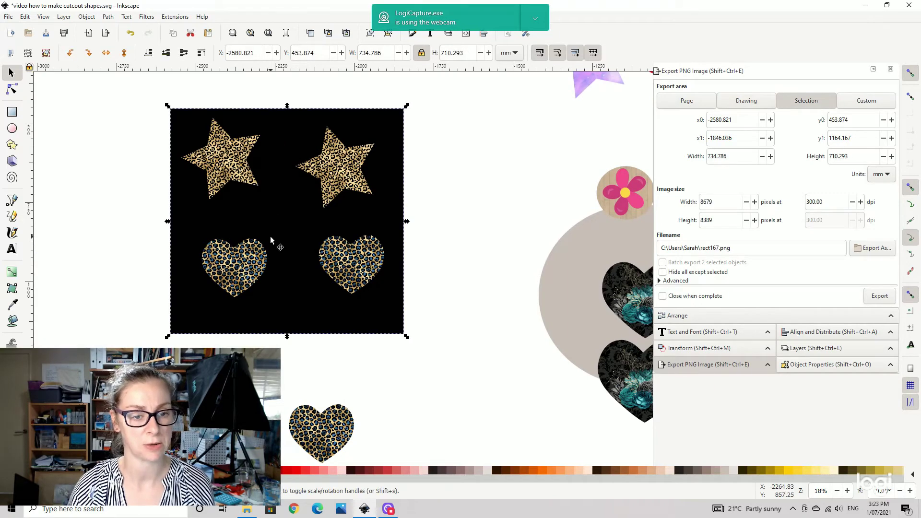
key(ctrl+d)
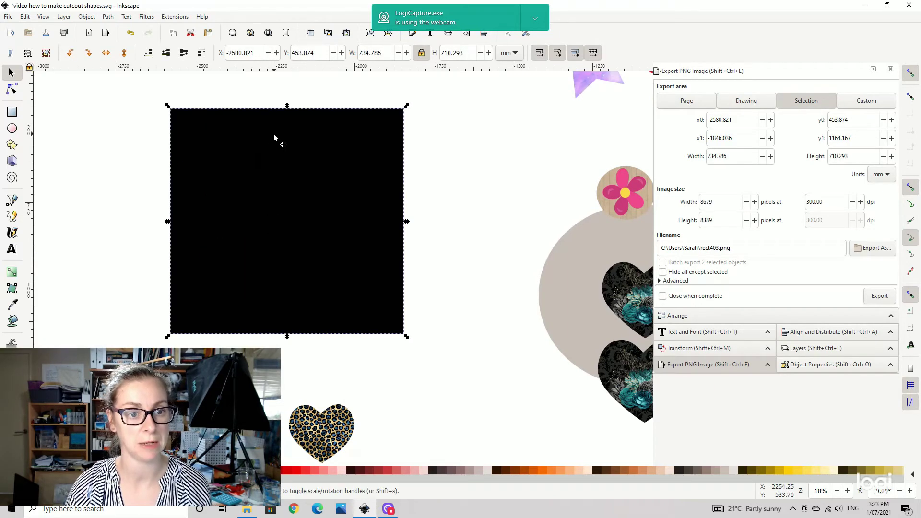
key(Escape)
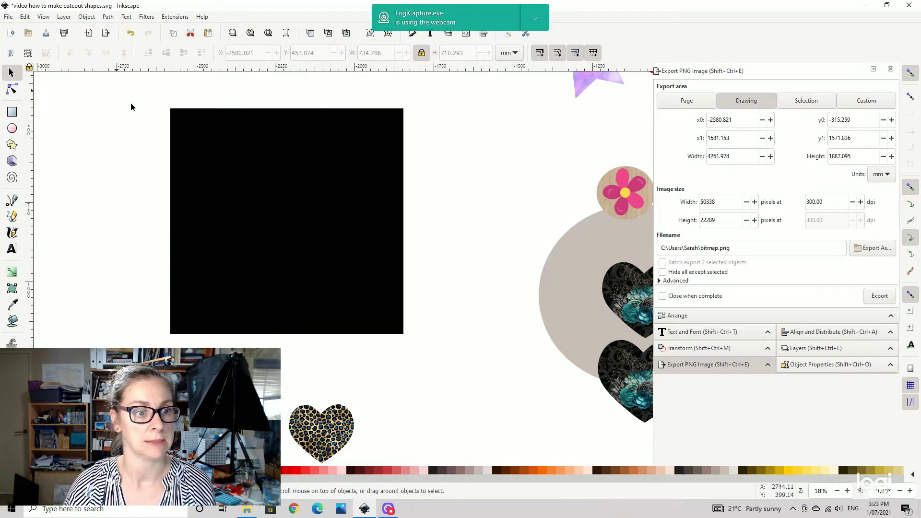
drag(116, 88, 493, 372)
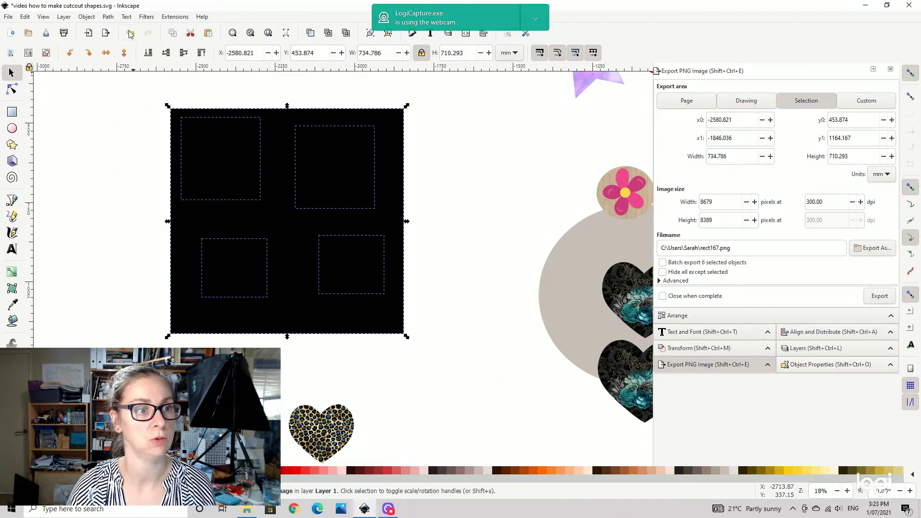
click(87, 18)
mouse_move(125, 131)
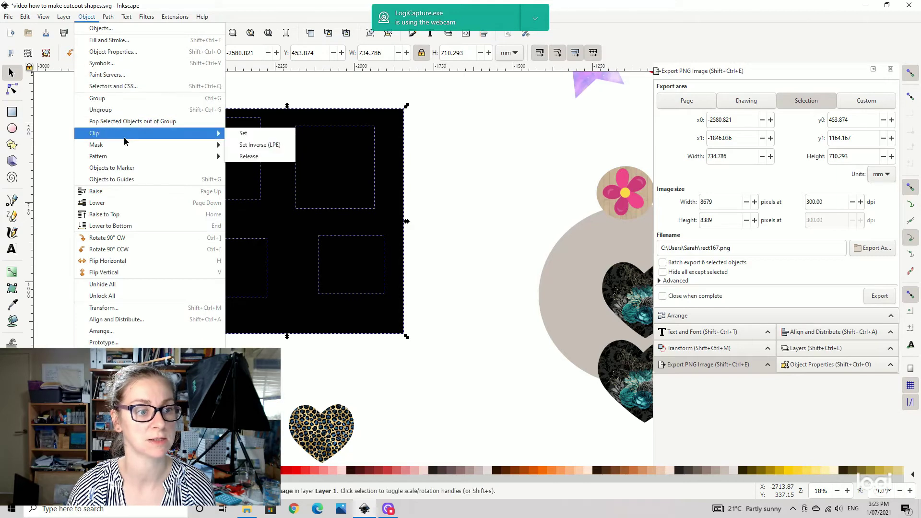
click(248, 134)
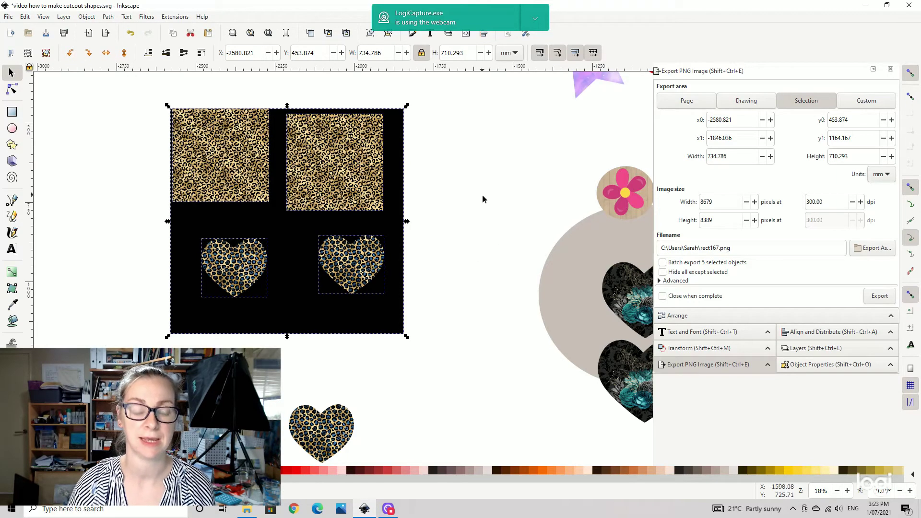
click(480, 214)
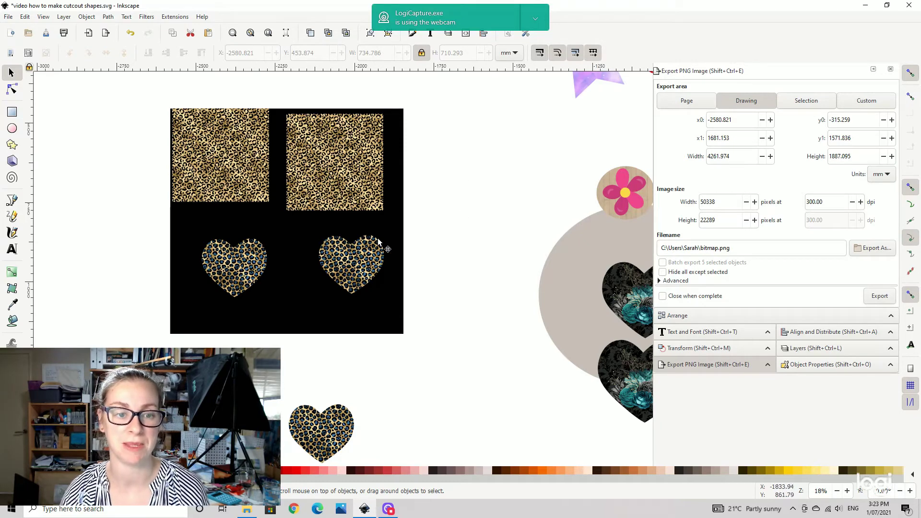
Step: Reposition the two leopard hearts on the black square and move the second leopard pattern square off to its right
drag(360, 263, 354, 274)
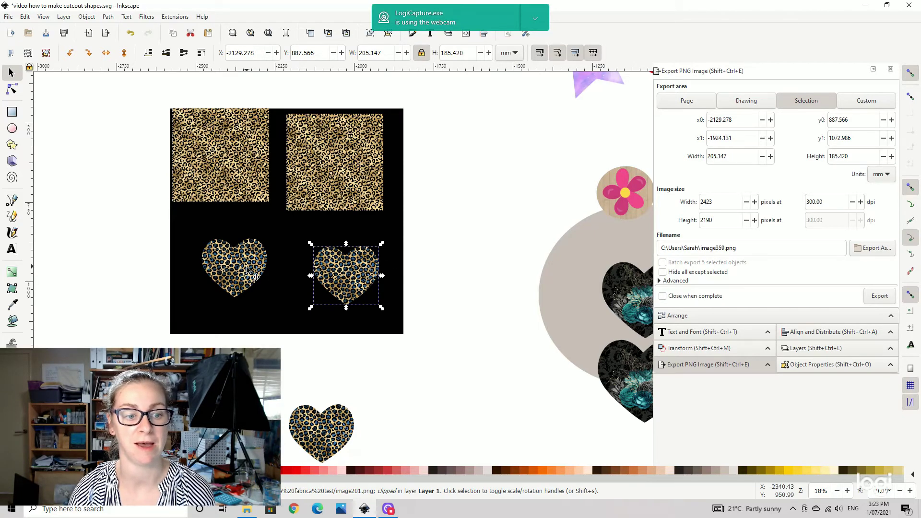
drag(244, 256, 240, 265)
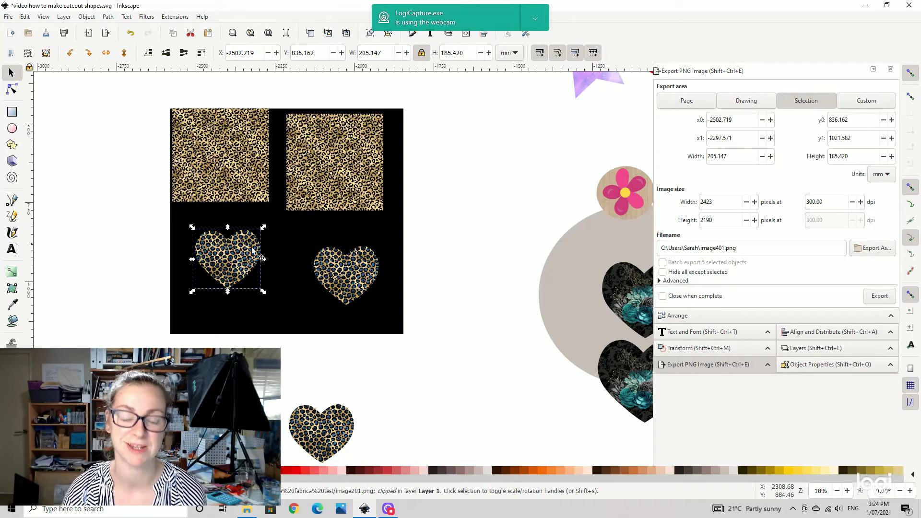
drag(238, 257, 240, 276)
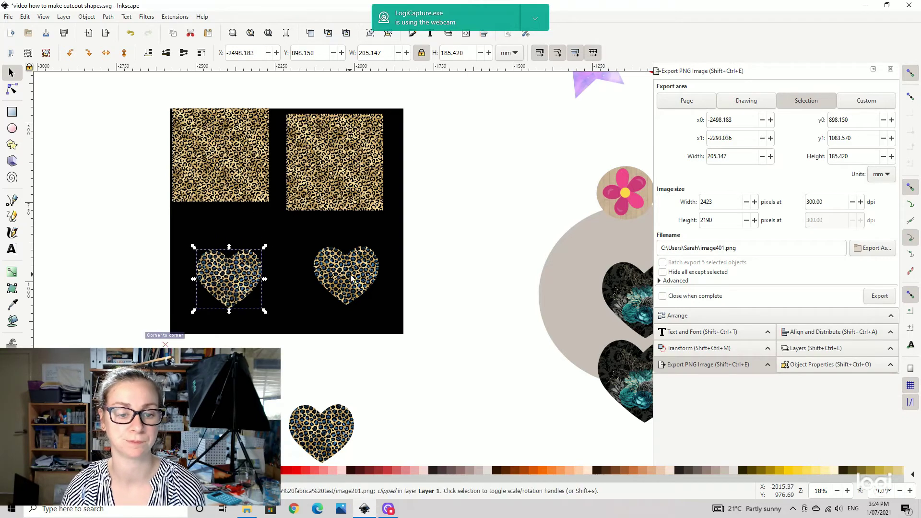
drag(352, 278, 343, 274)
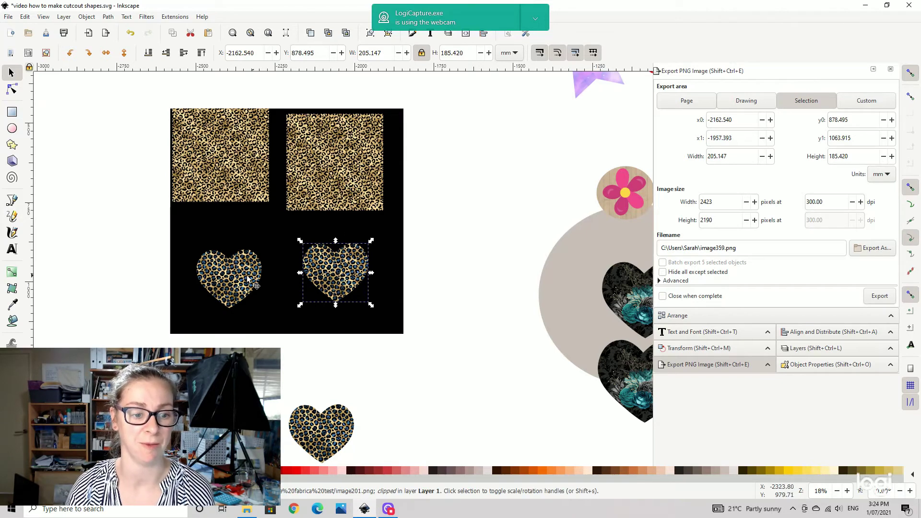
drag(248, 278, 237, 276)
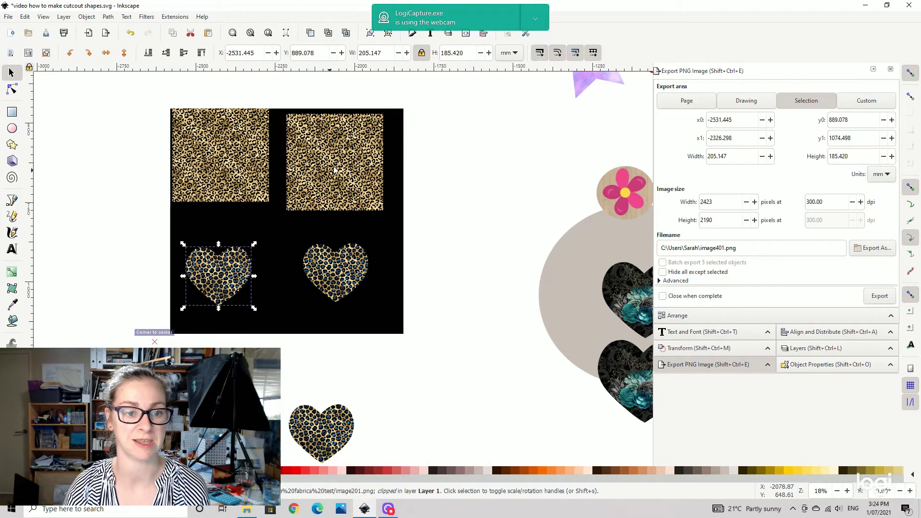
drag(335, 170, 540, 166)
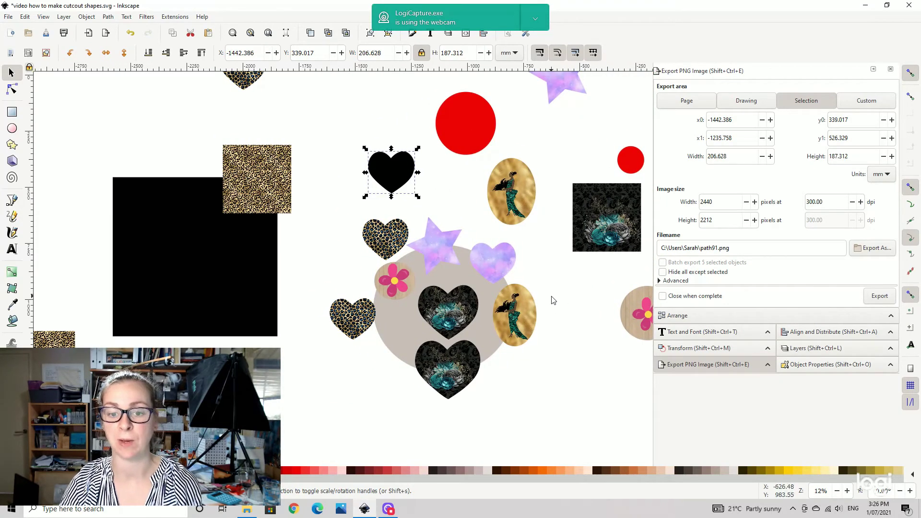
Step: Nudge the purple heart closer to the purple star on the large beige circle, and briefly select the lower dark floral heart
mouse_move(501, 275)
mouse_down()
mouse_move(535, 272)
mouse_move(492, 266)
mouse_up()
drag(556, 256, 395, 287)
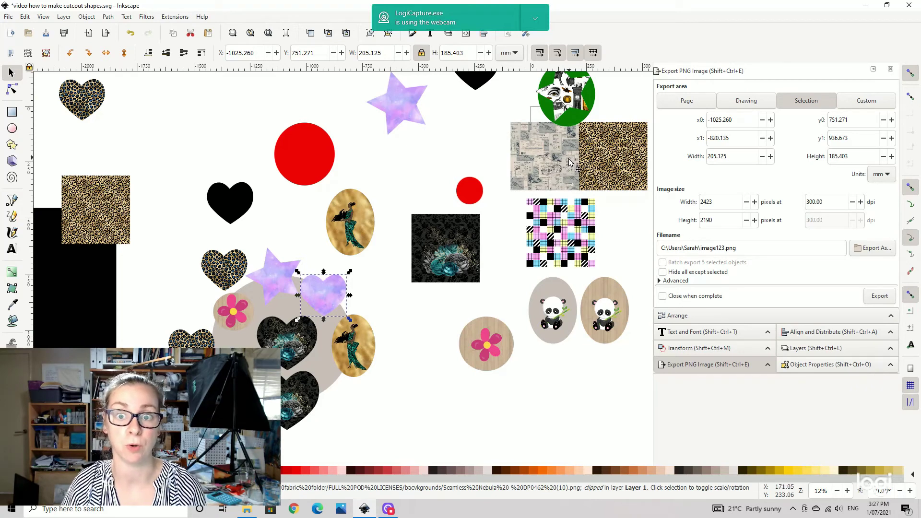
drag(565, 161, 489, 182)
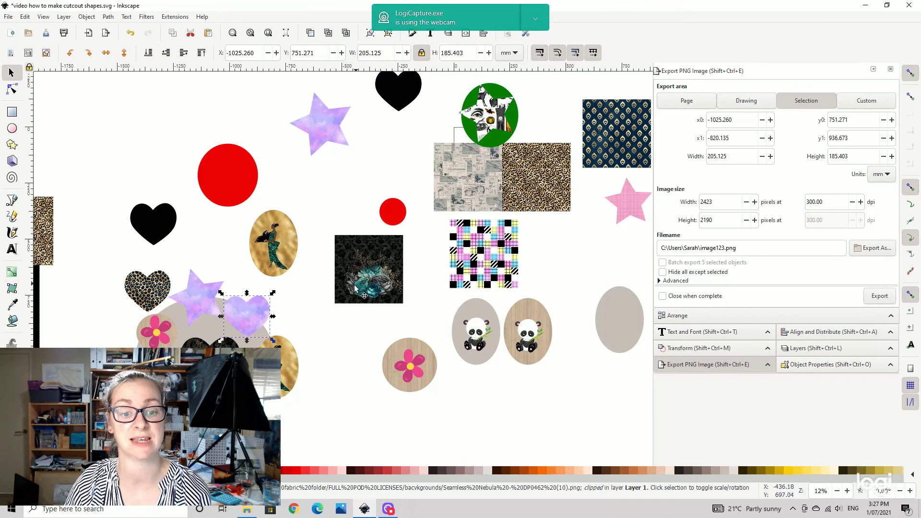
drag(366, 286, 446, 228)
drag(285, 355, 351, 258)
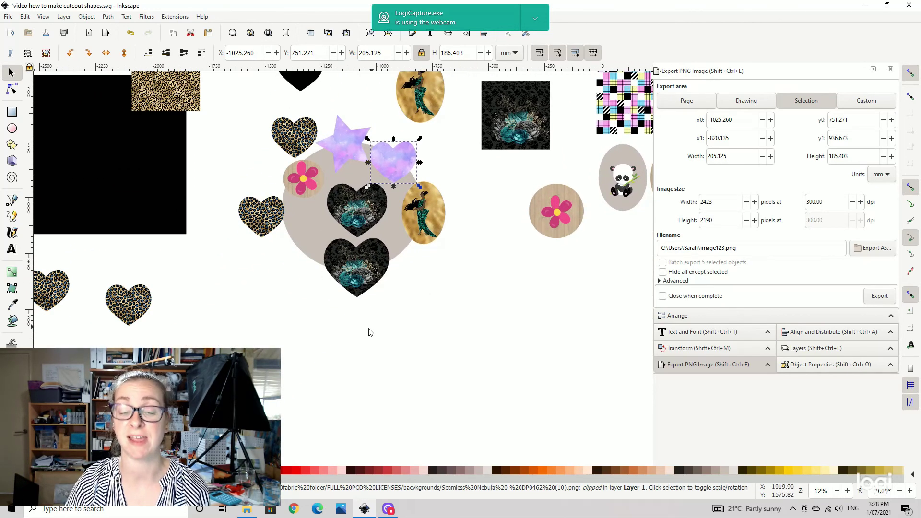
mouse_move(376, 263)
mouse_down()
mouse_move(366, 282)
mouse_move(373, 261)
mouse_move(375, 270)
mouse_up()
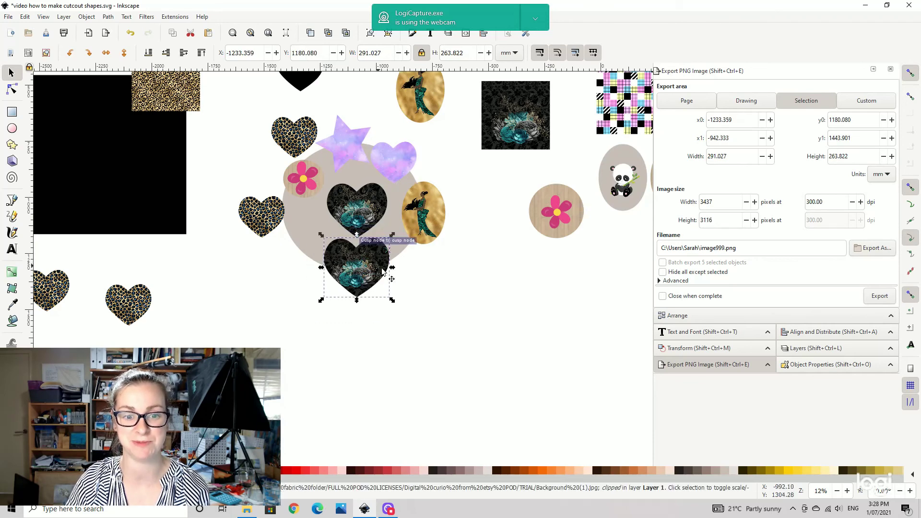
click(450, 298)
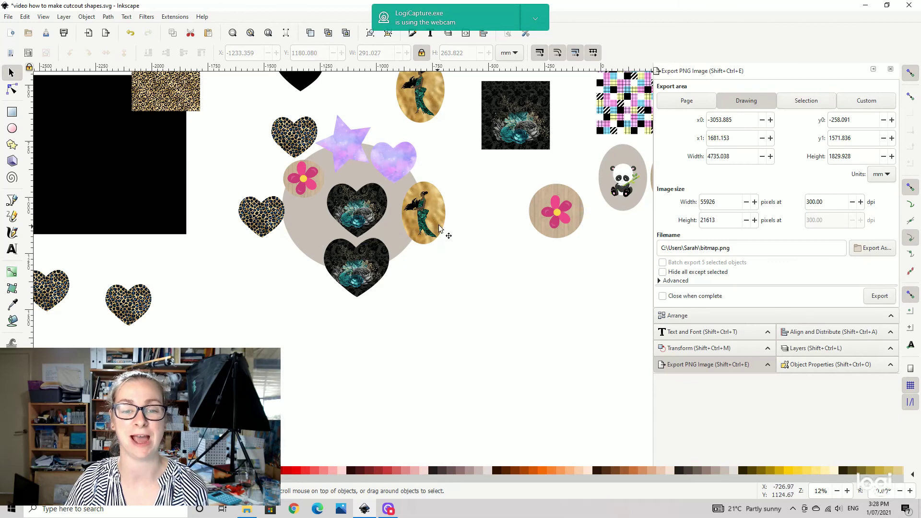
Step: Move the gold oval with the teal mermaid off the beige circle into the empty space beside it and reselect it
click(420, 204)
drag(429, 214, 476, 244)
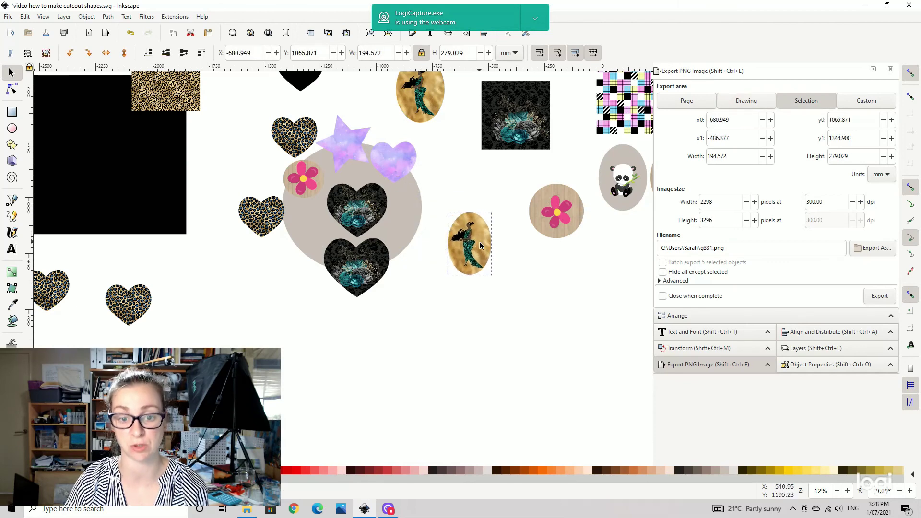
click(537, 323)
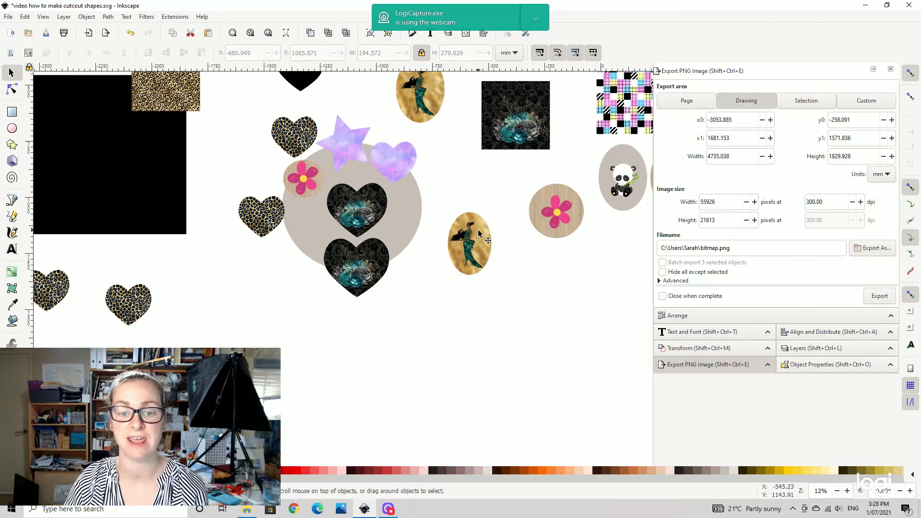
click(478, 259)
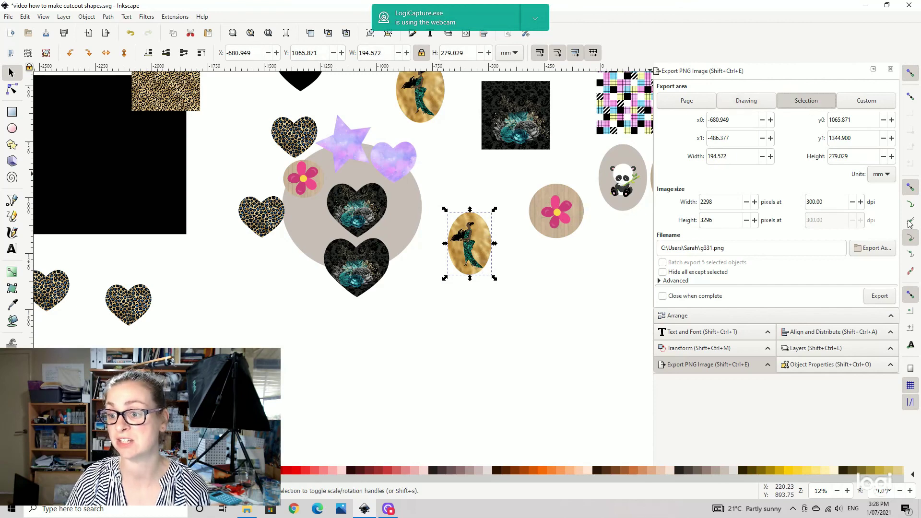